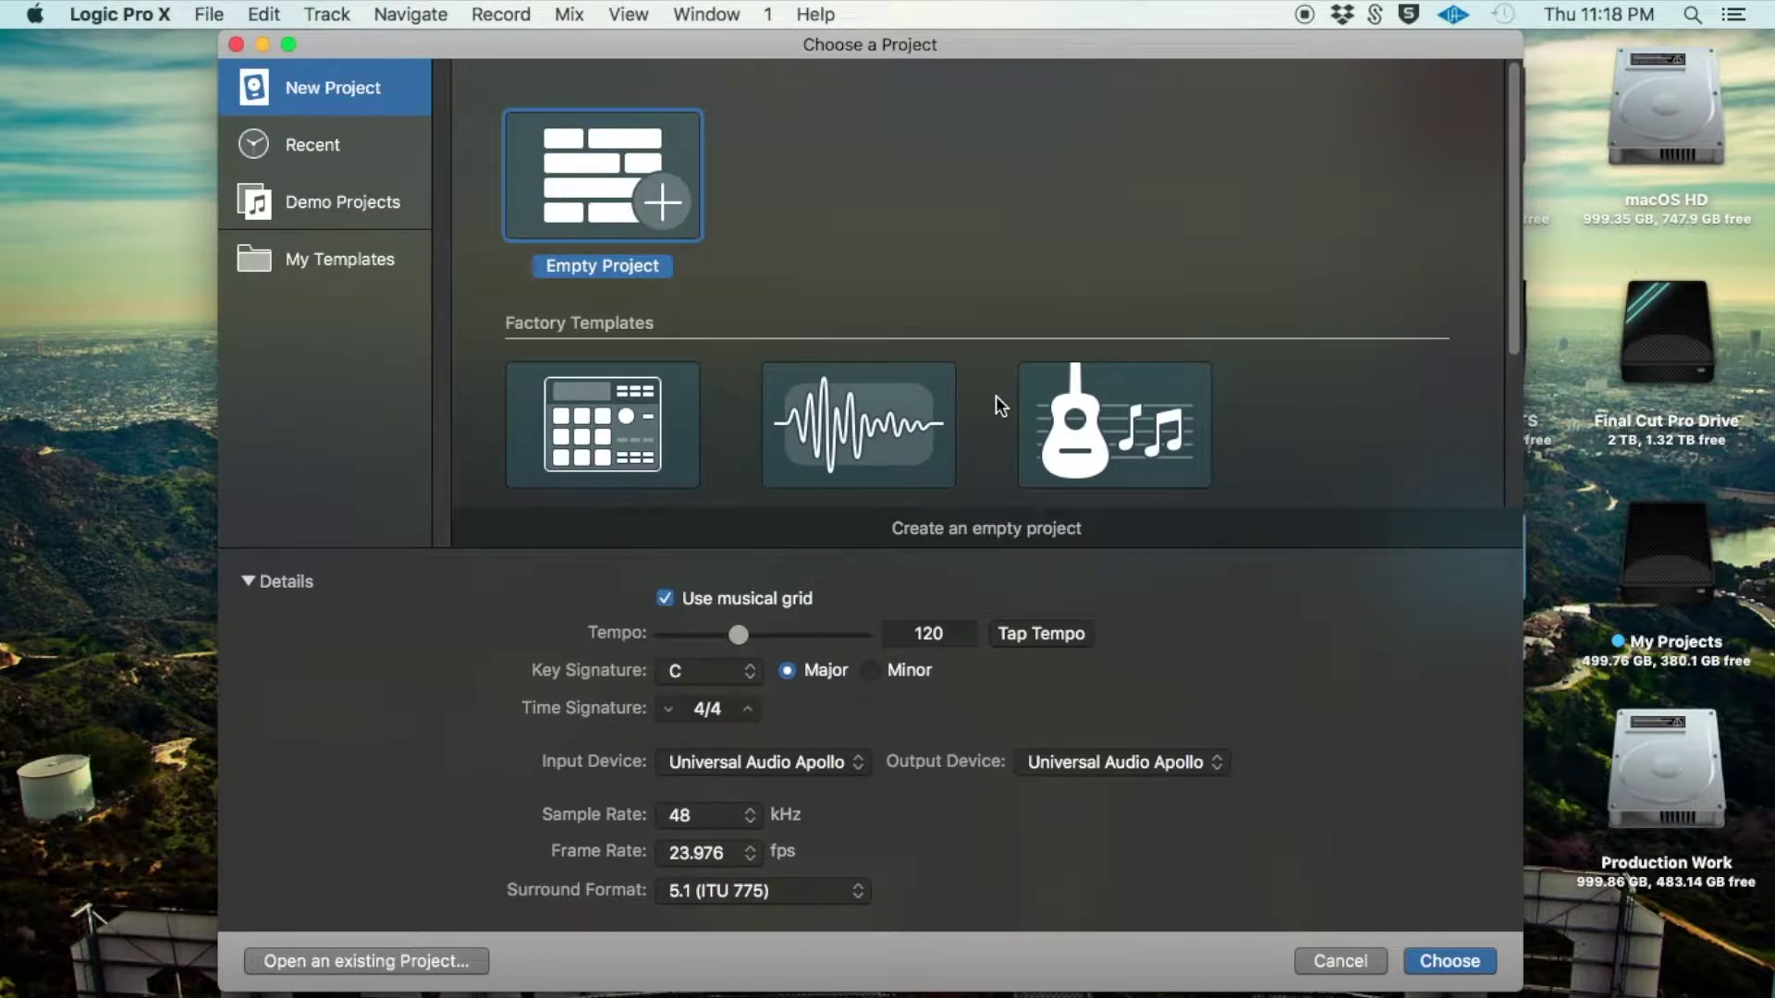
# - Review the project settings, hiding and reshowing the details and toggling the musical grid off and on
pyautogui.scroll(-3, 896, 246)
pyautogui.scroll(-3, 902, 235)
pyautogui.scroll(5, 901, 230)
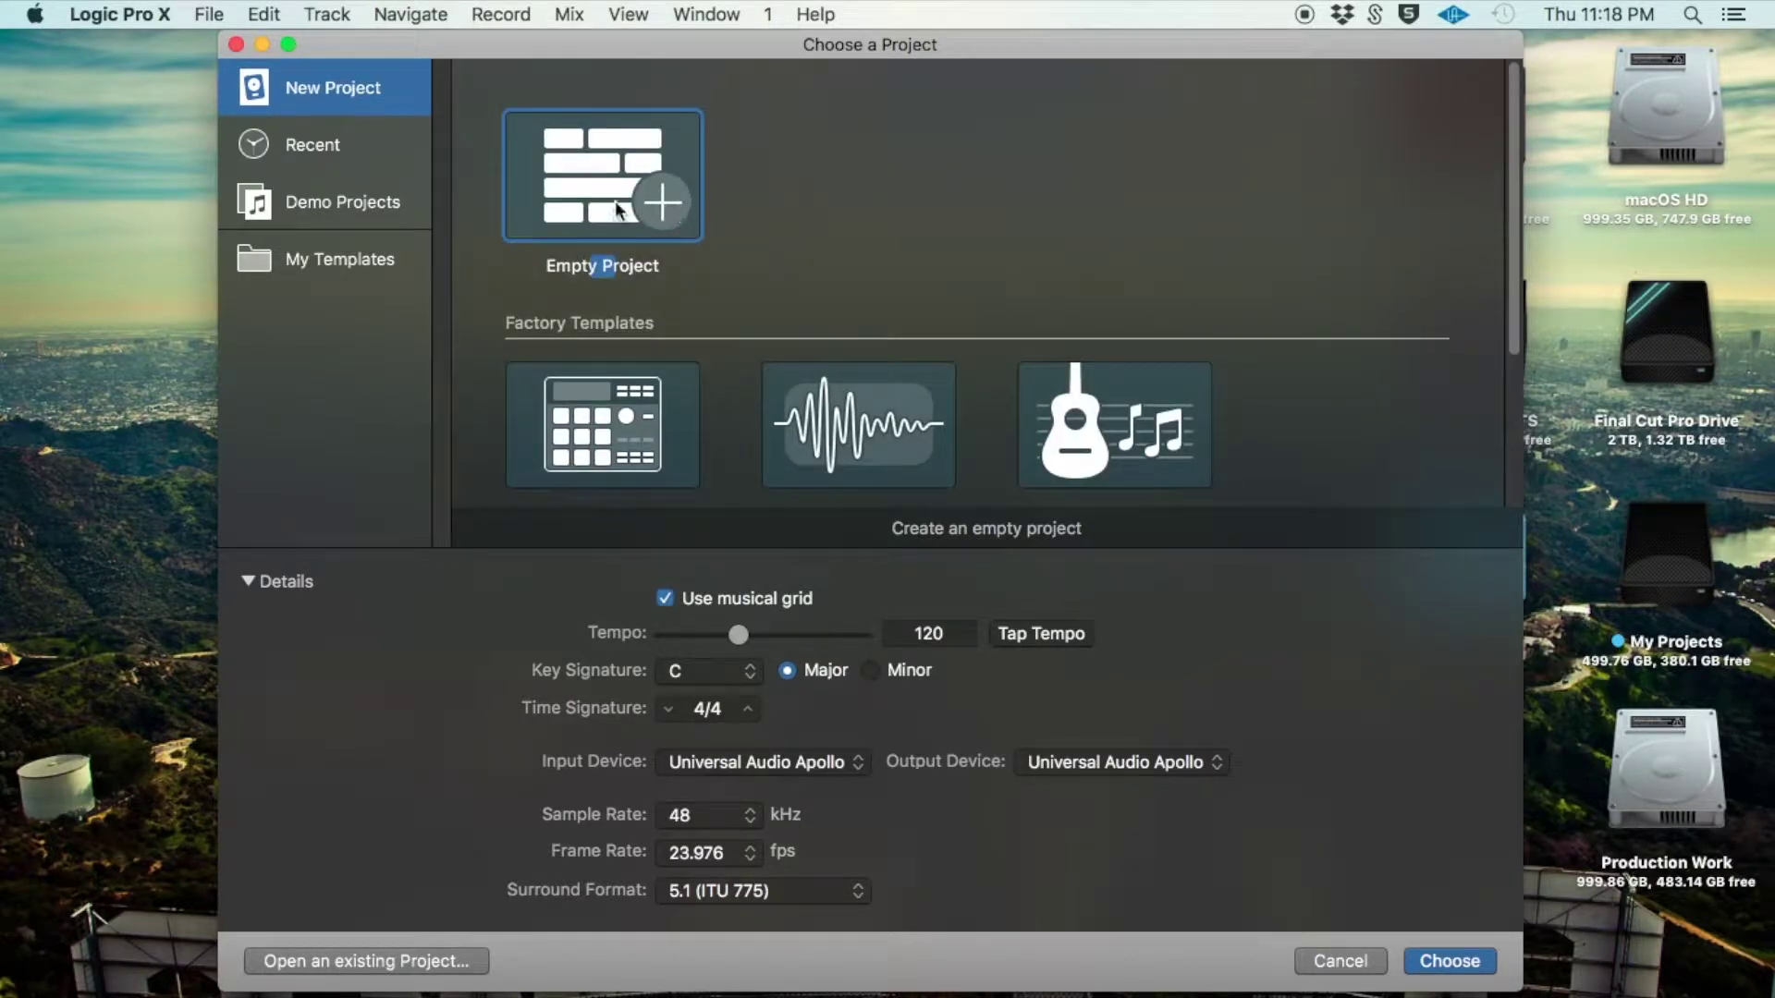
pyautogui.scroll(-2, 579, 197)
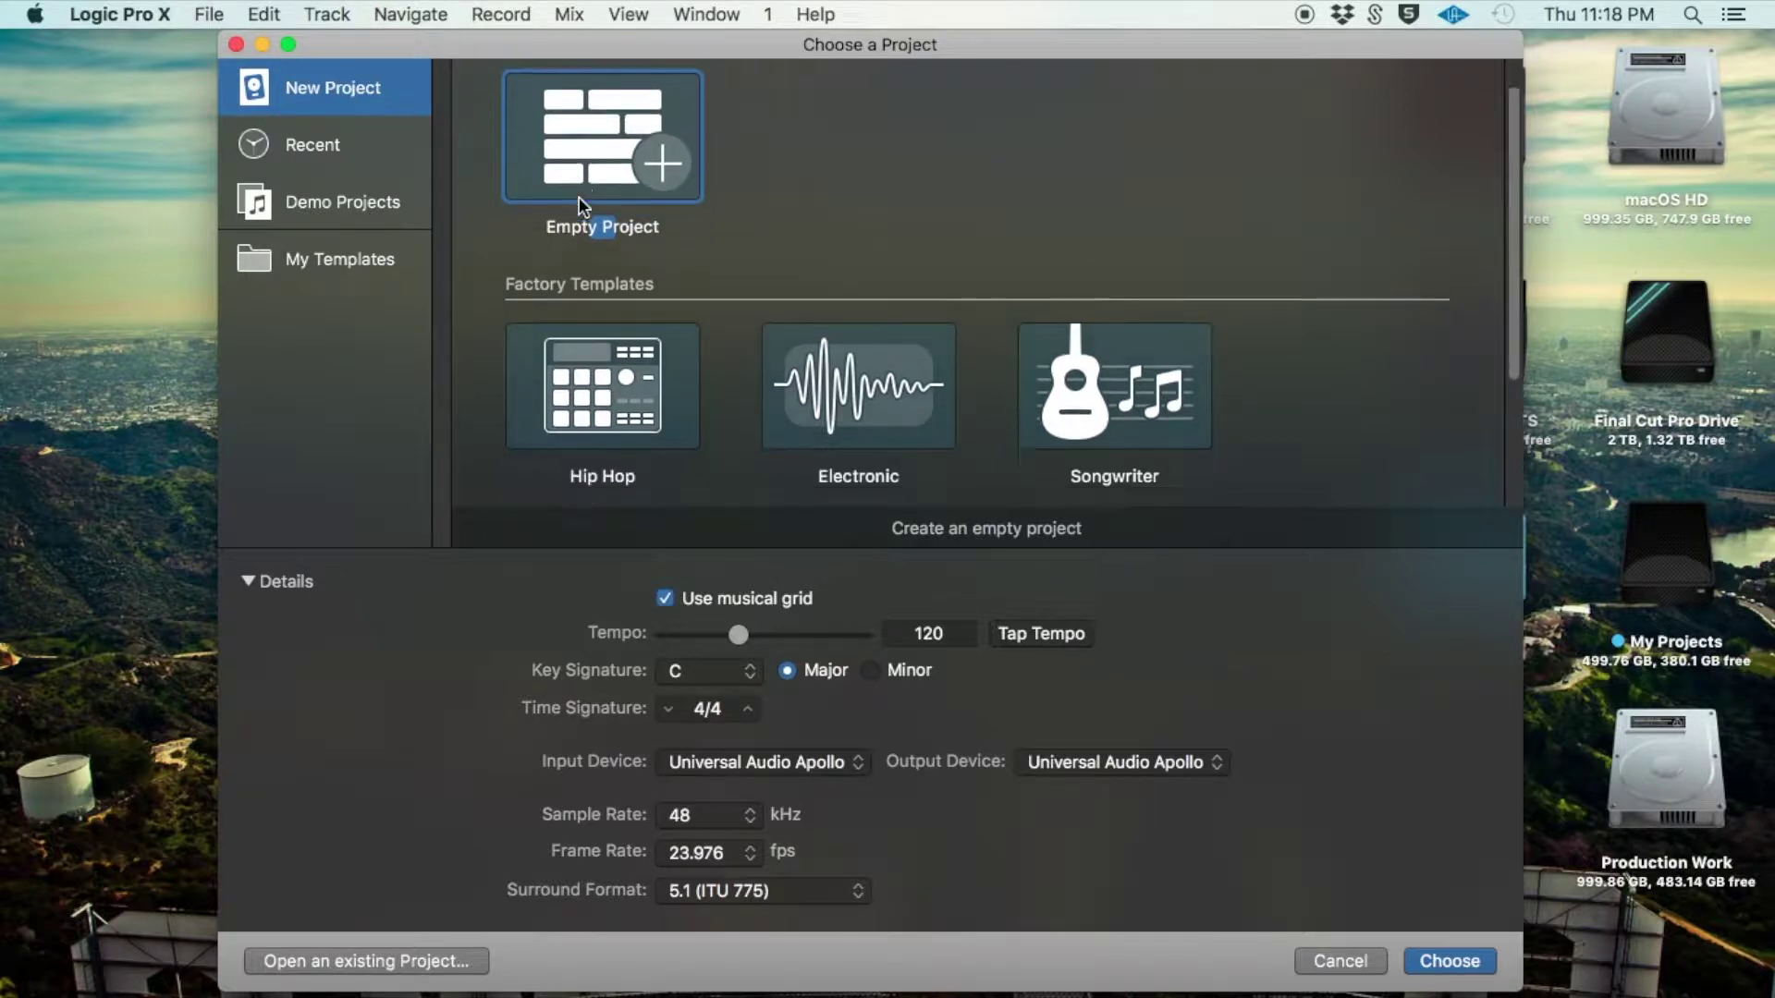
pyautogui.scroll(-3, 578, 197)
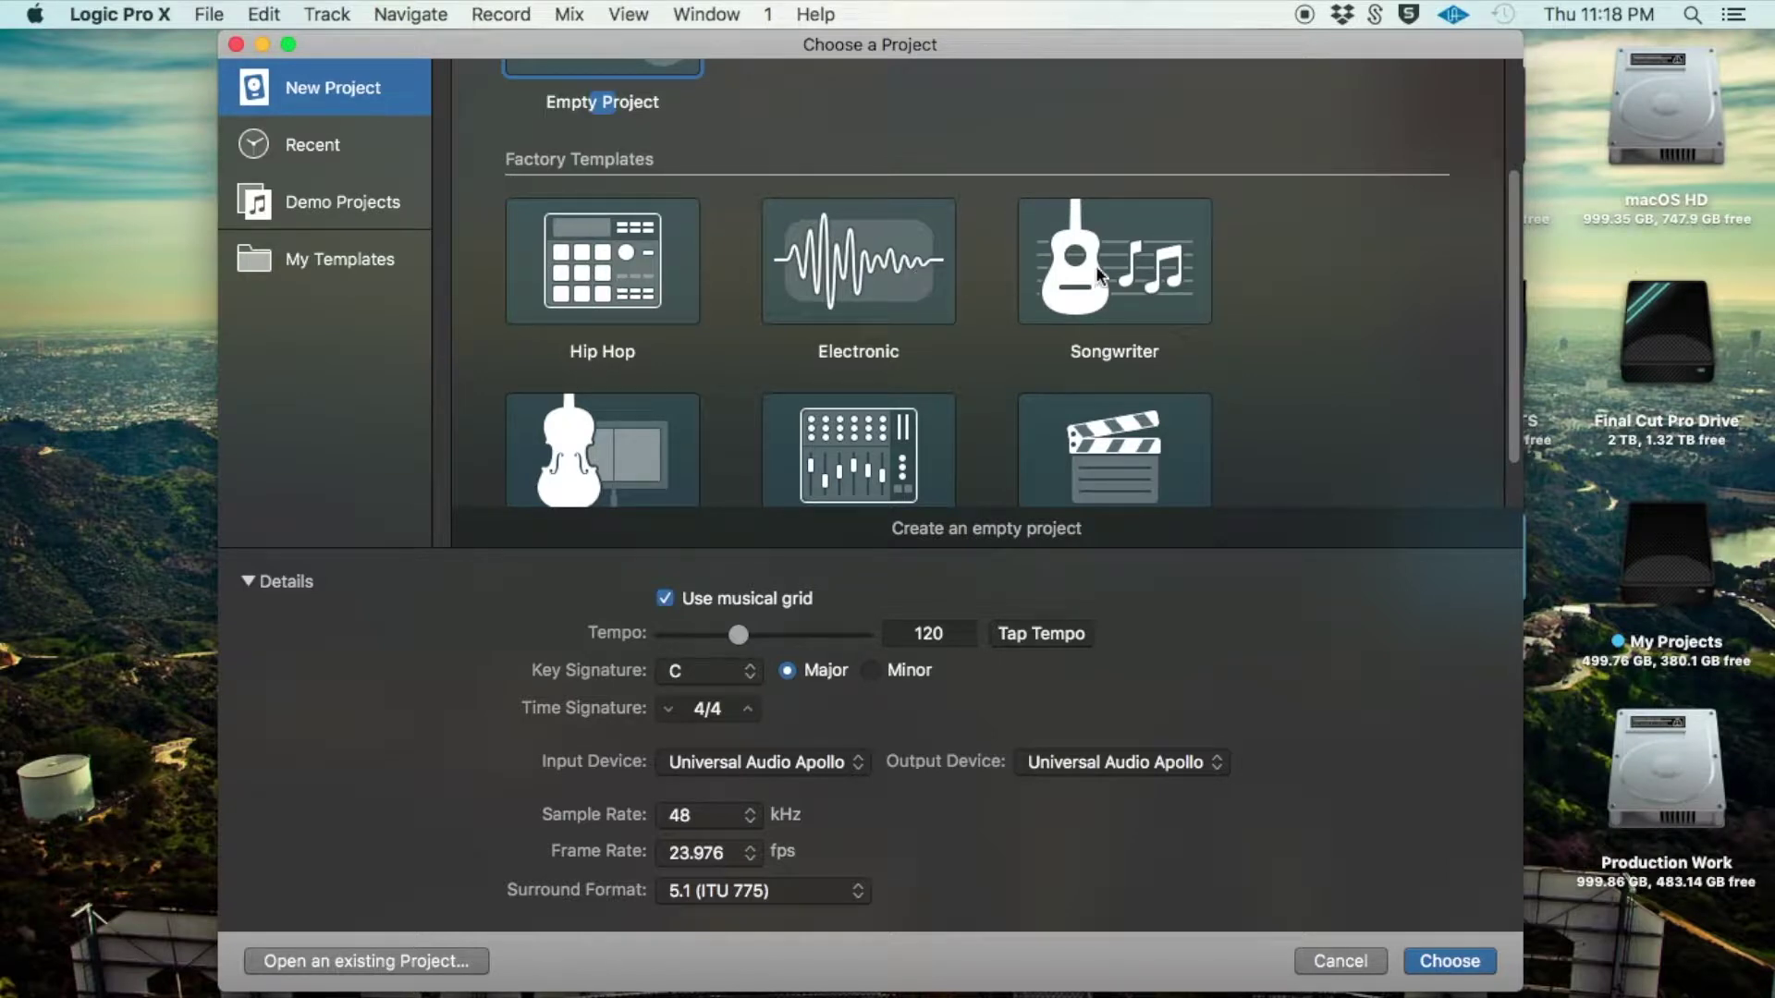
pyautogui.scroll(-2, 1165, 273)
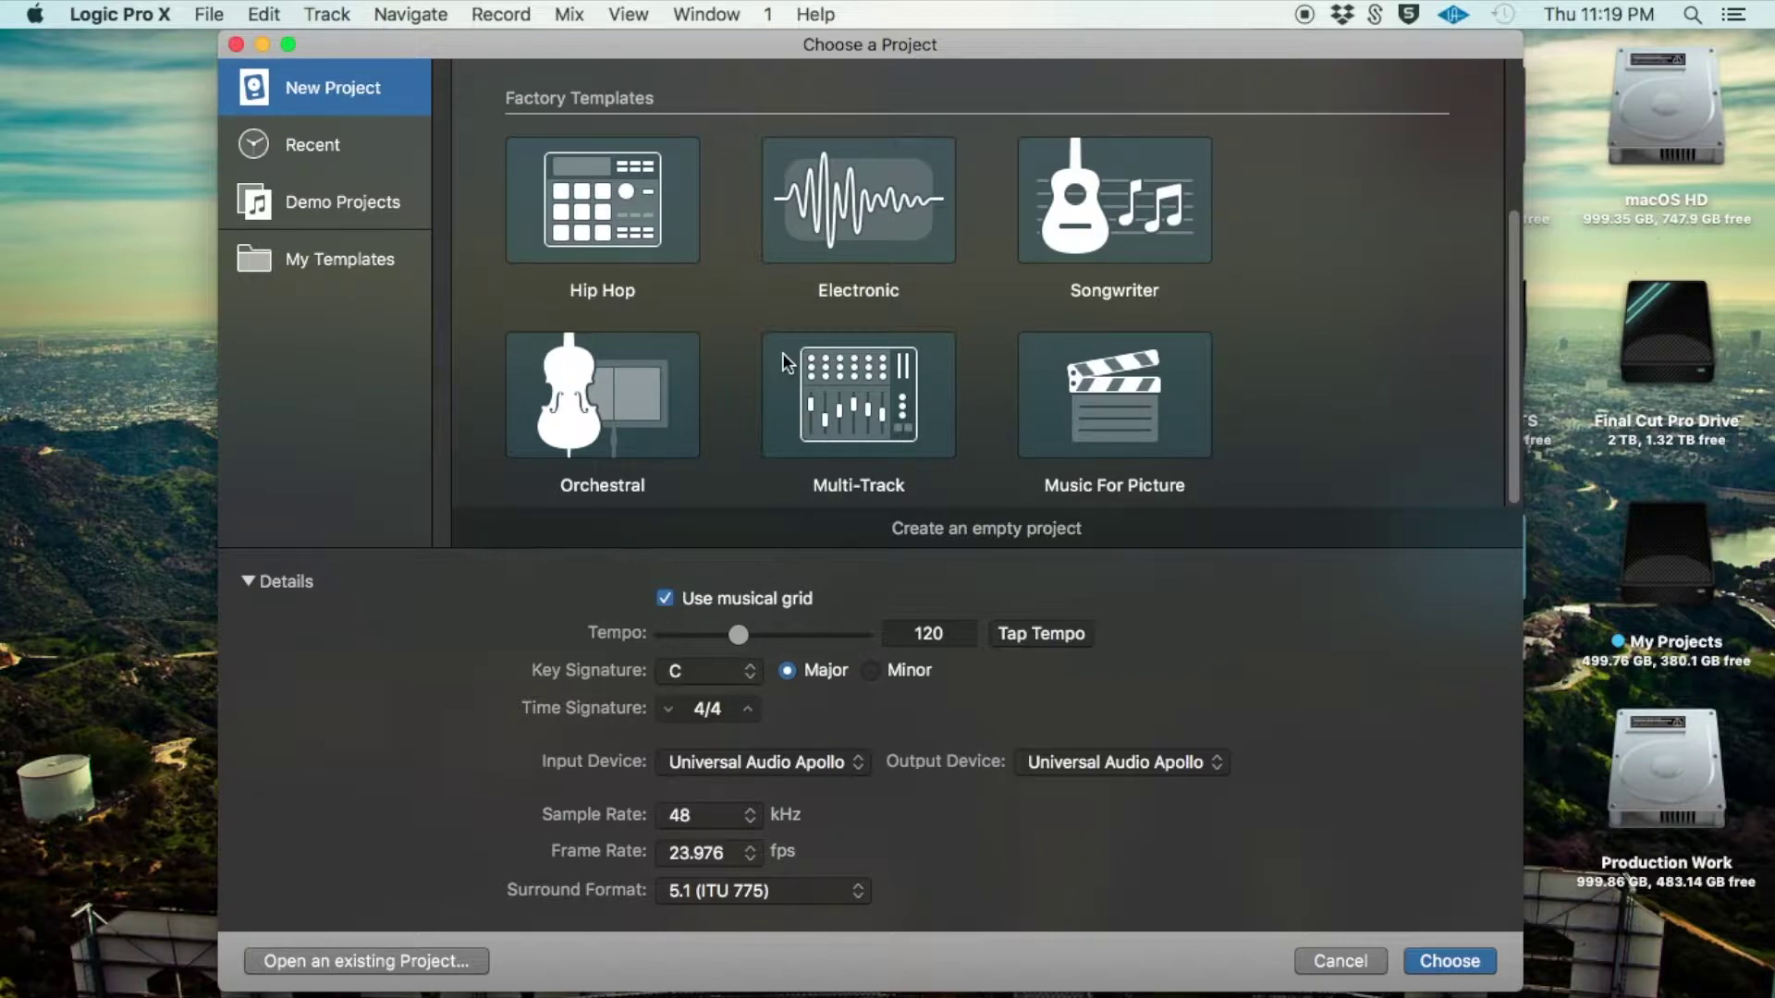
pyautogui.scroll(2, 881, 297)
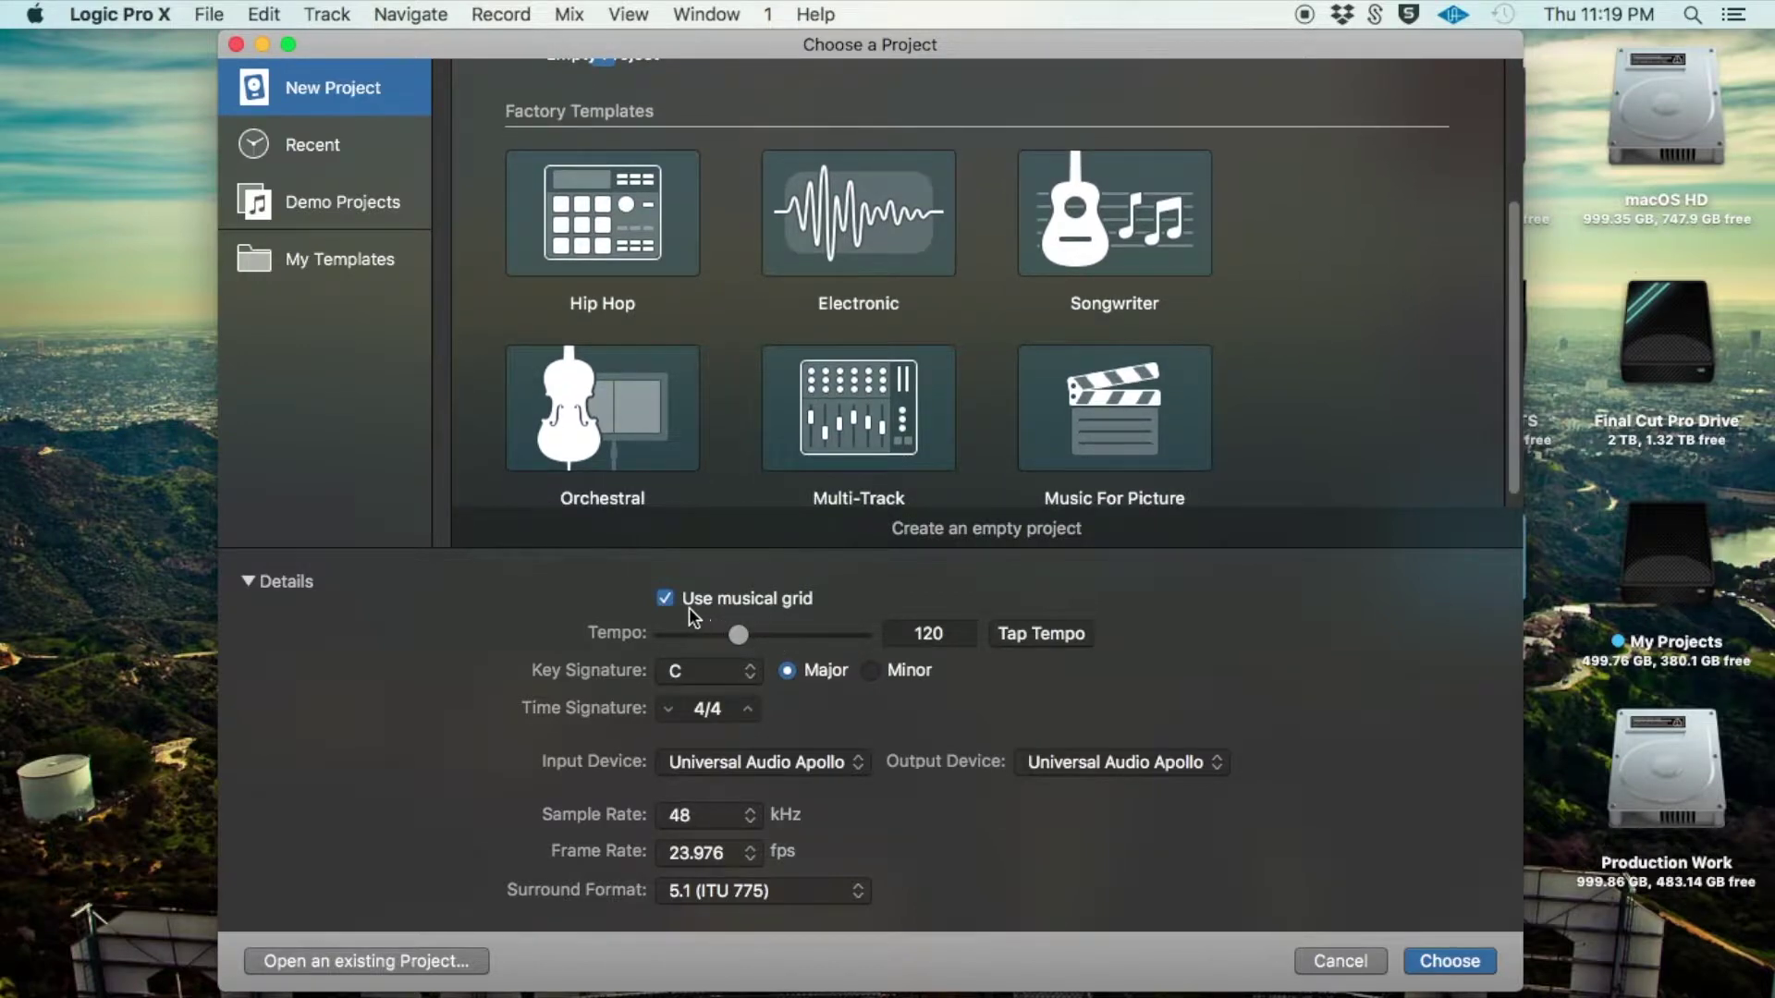
pyautogui.click(270, 585)
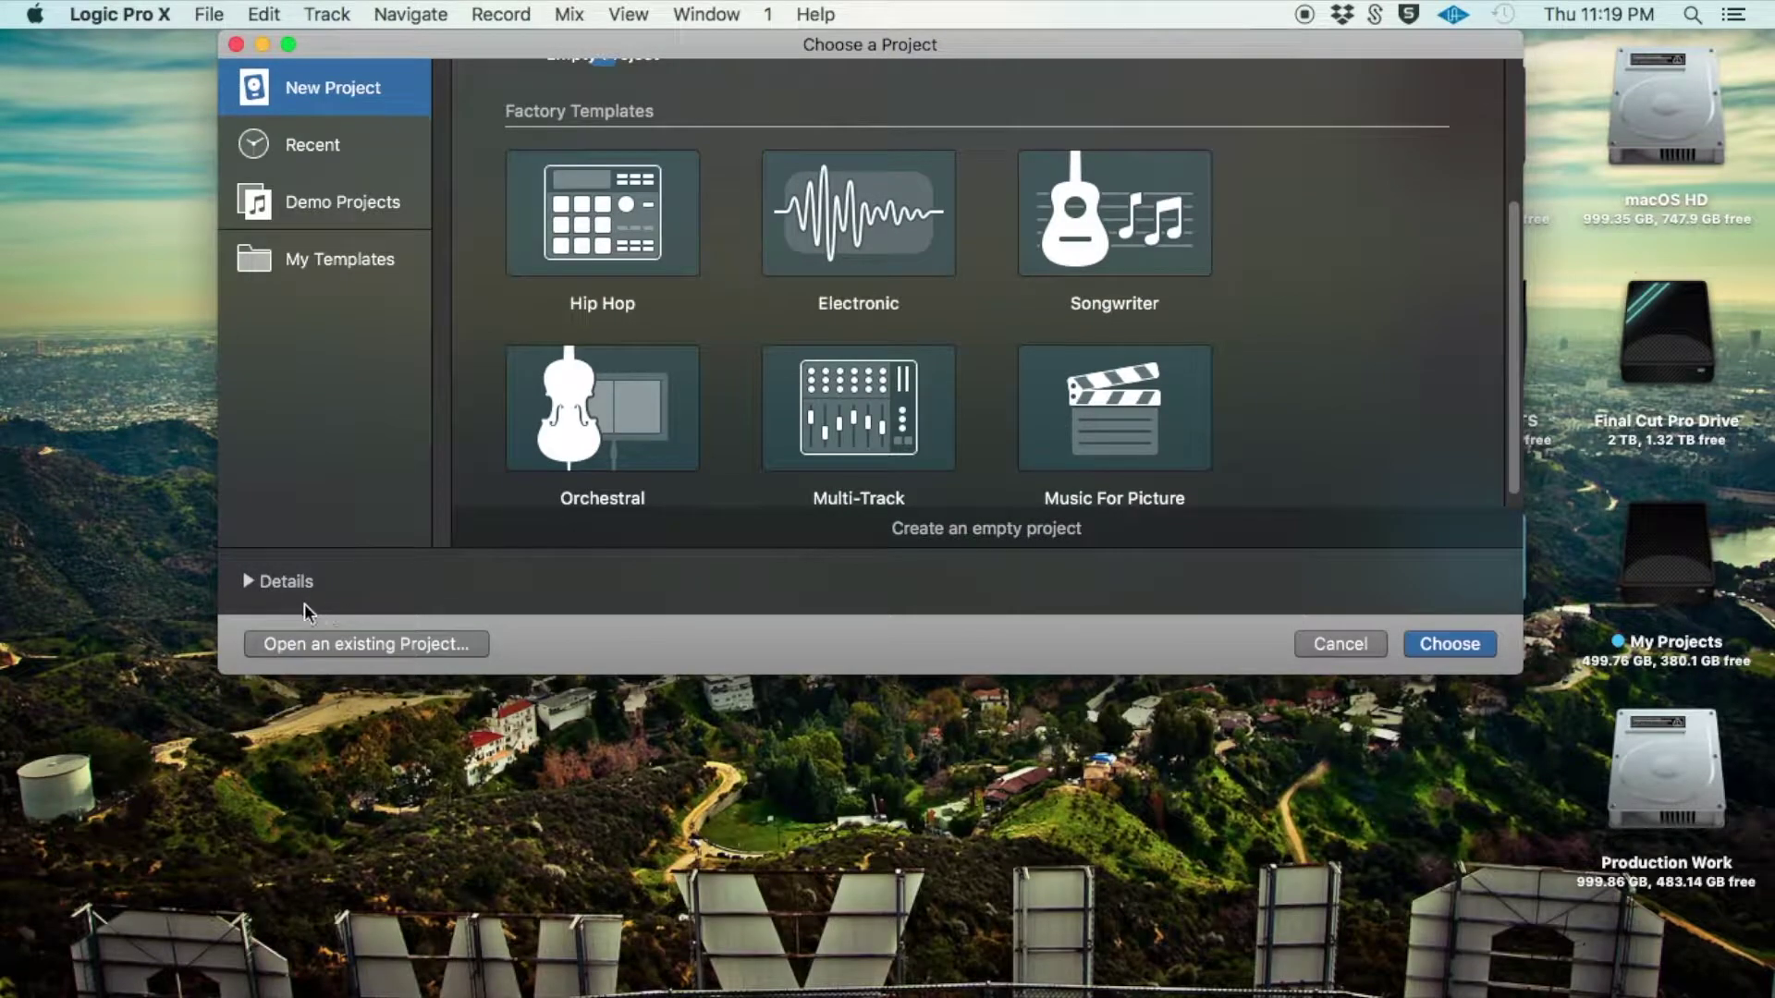
pyautogui.click(248, 583)
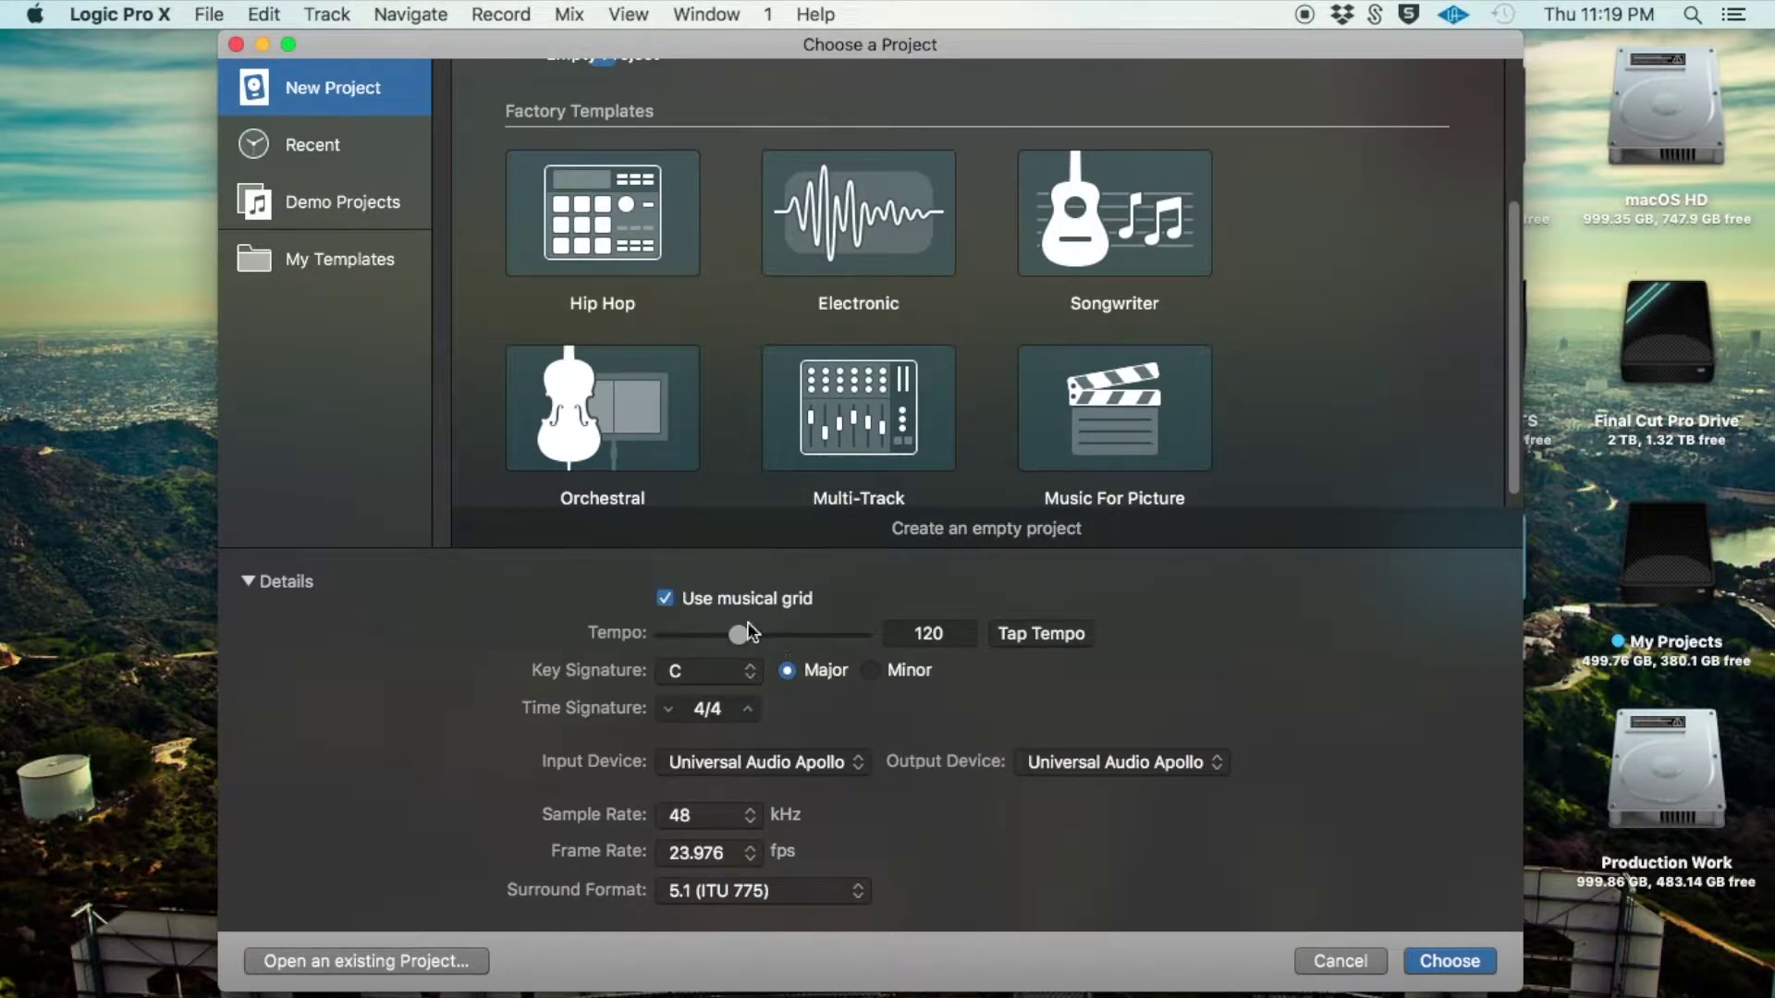
pyautogui.click(666, 601)
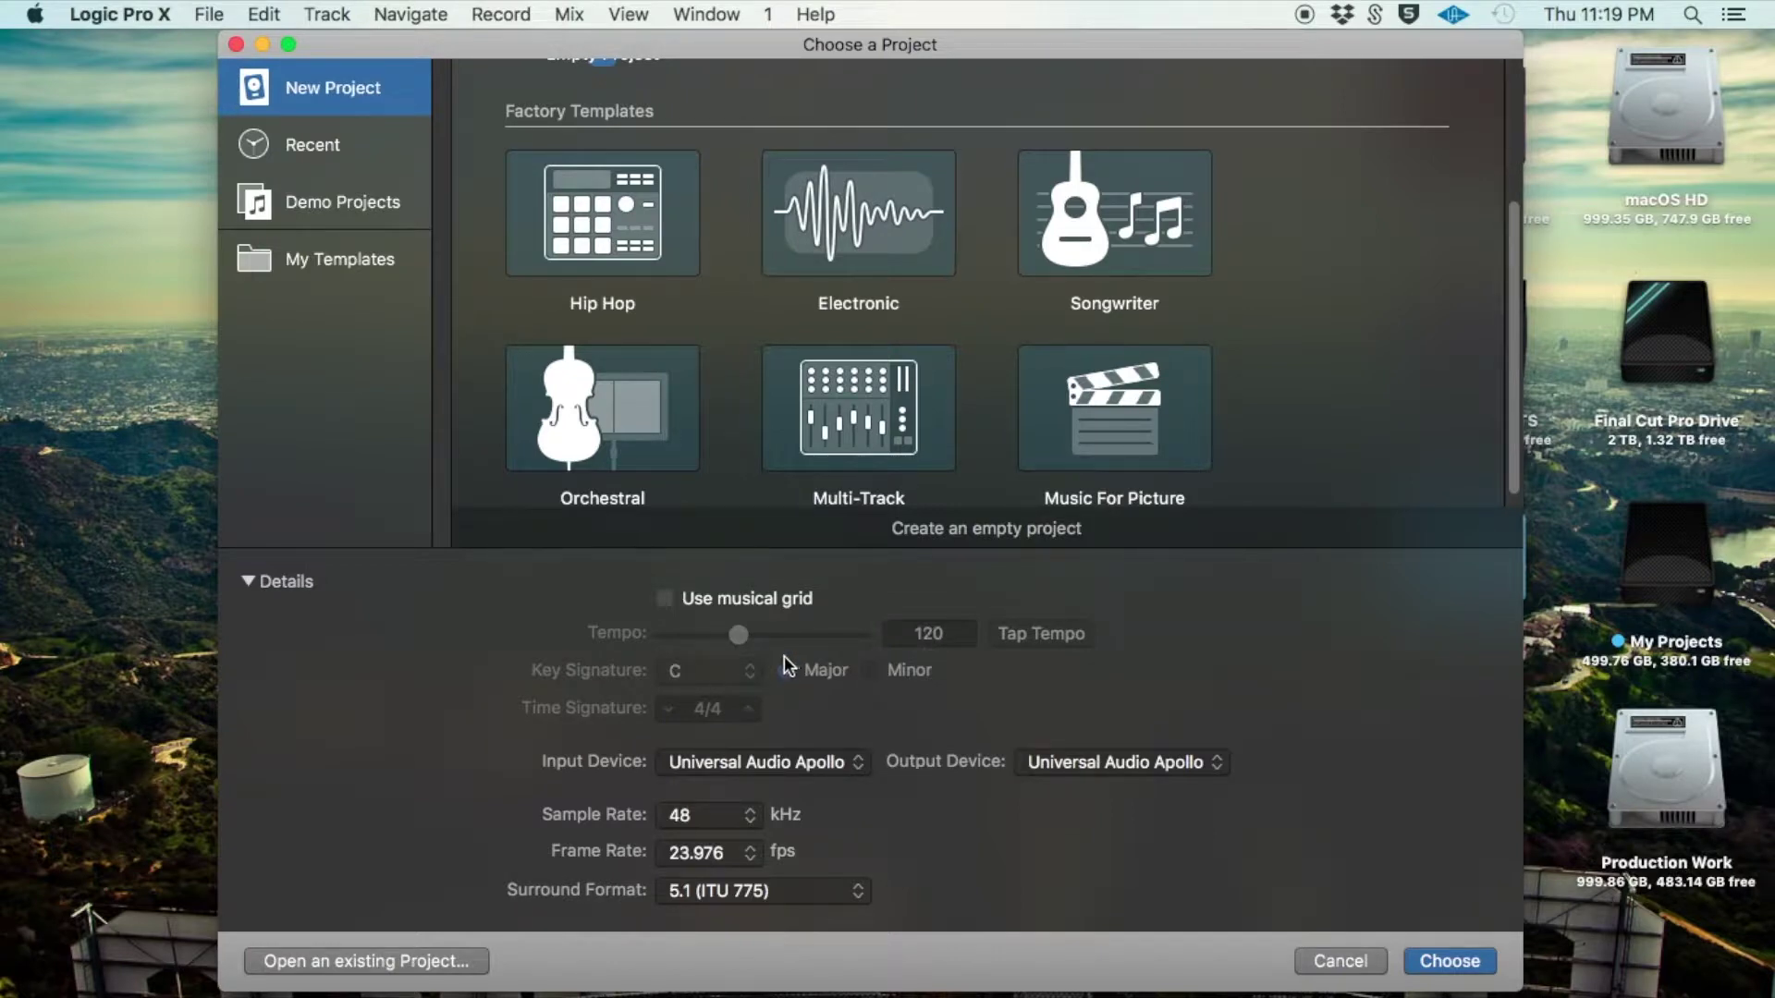
pyautogui.click(665, 598)
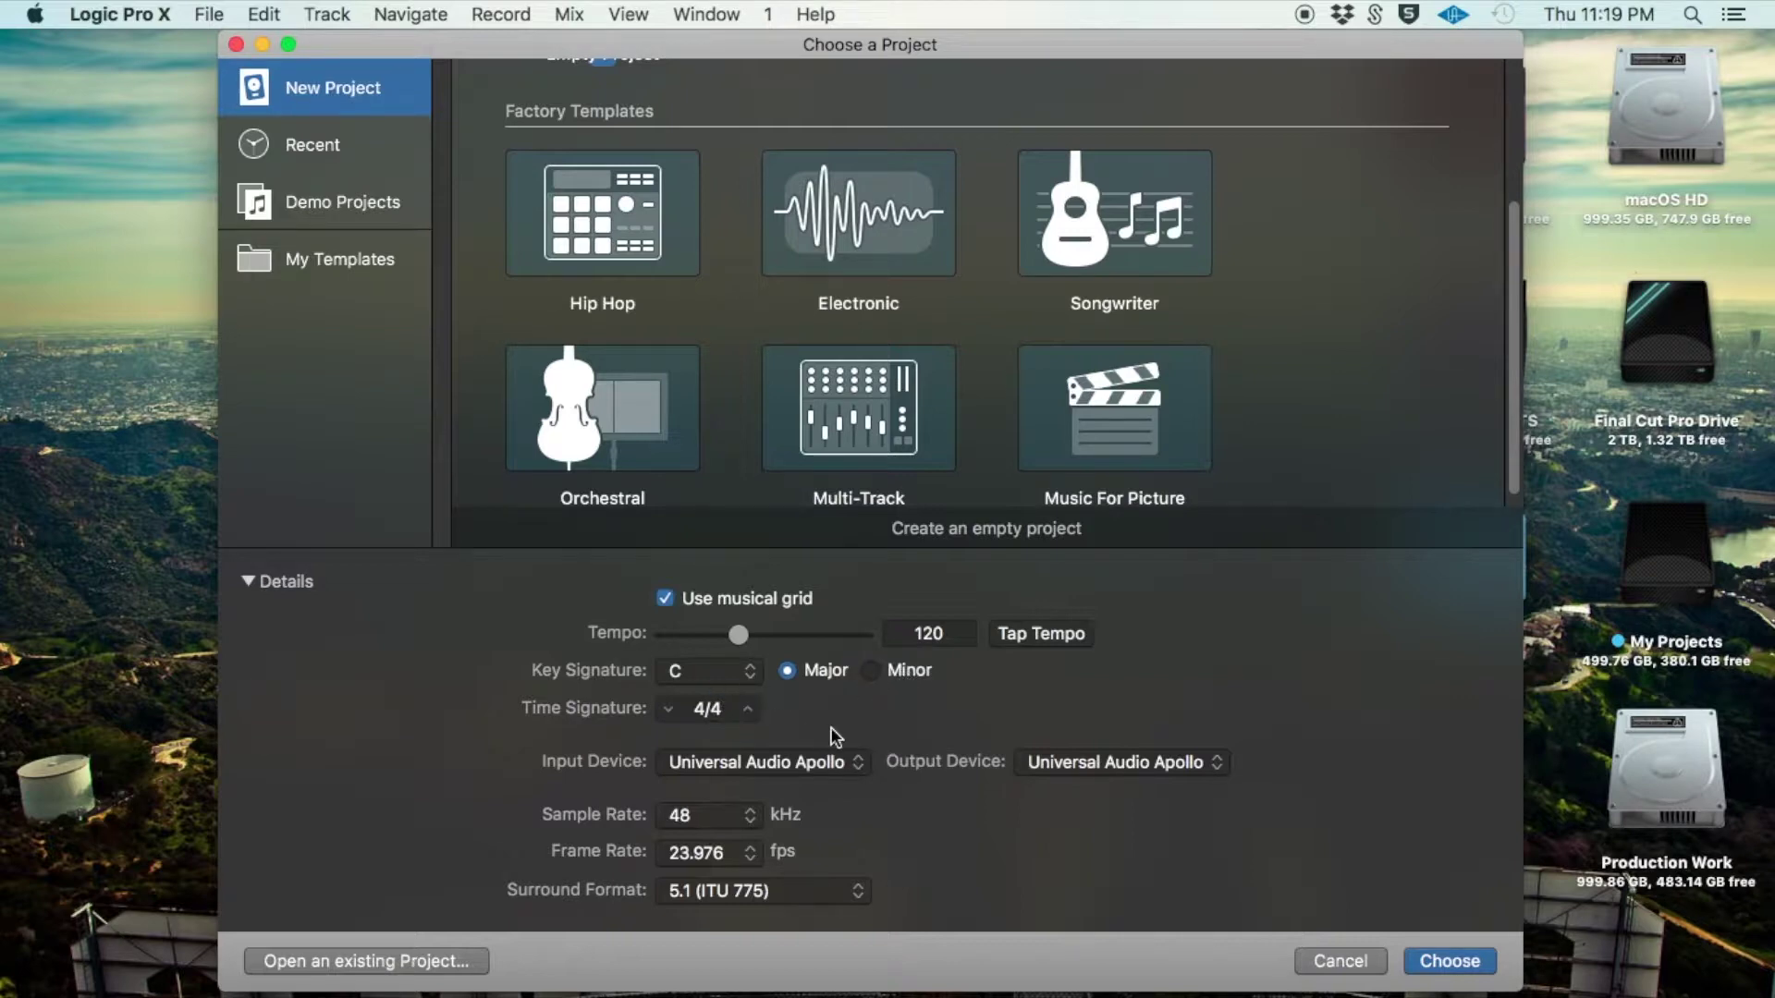
# - Keep Universal Audio Apollo as input and output device and set the frame rate to 24 fps
pyautogui.click(860, 767)
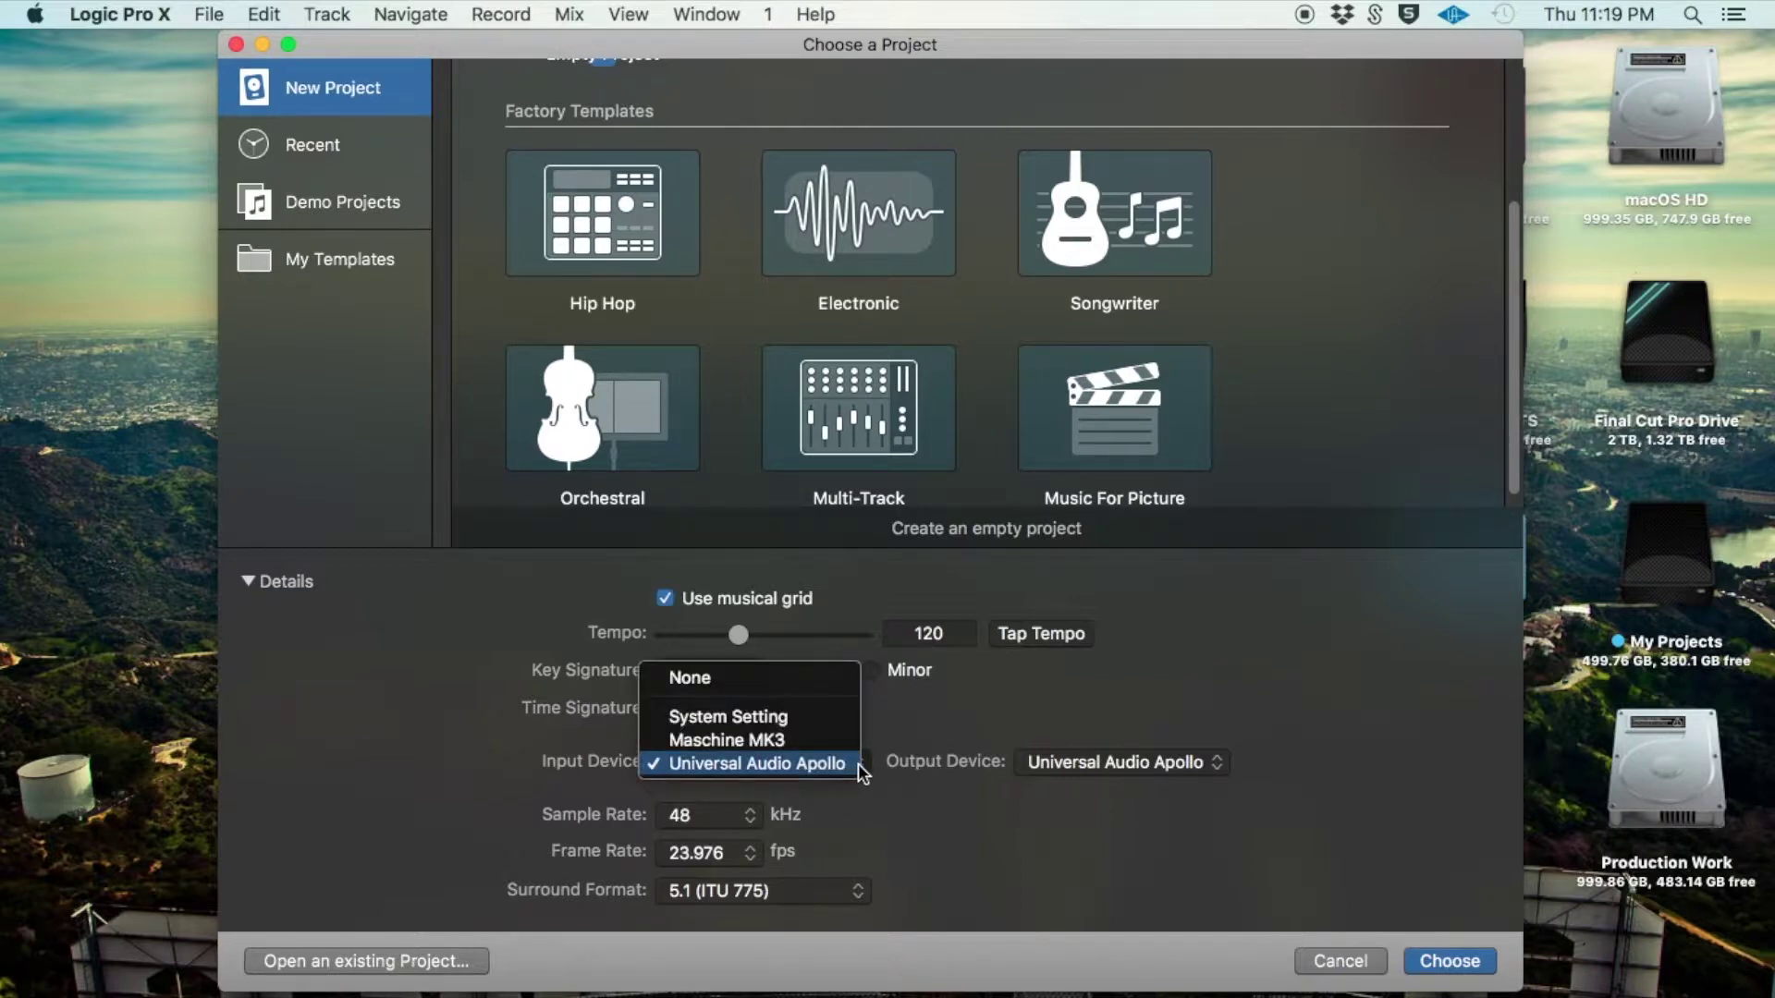
pyautogui.click(749, 764)
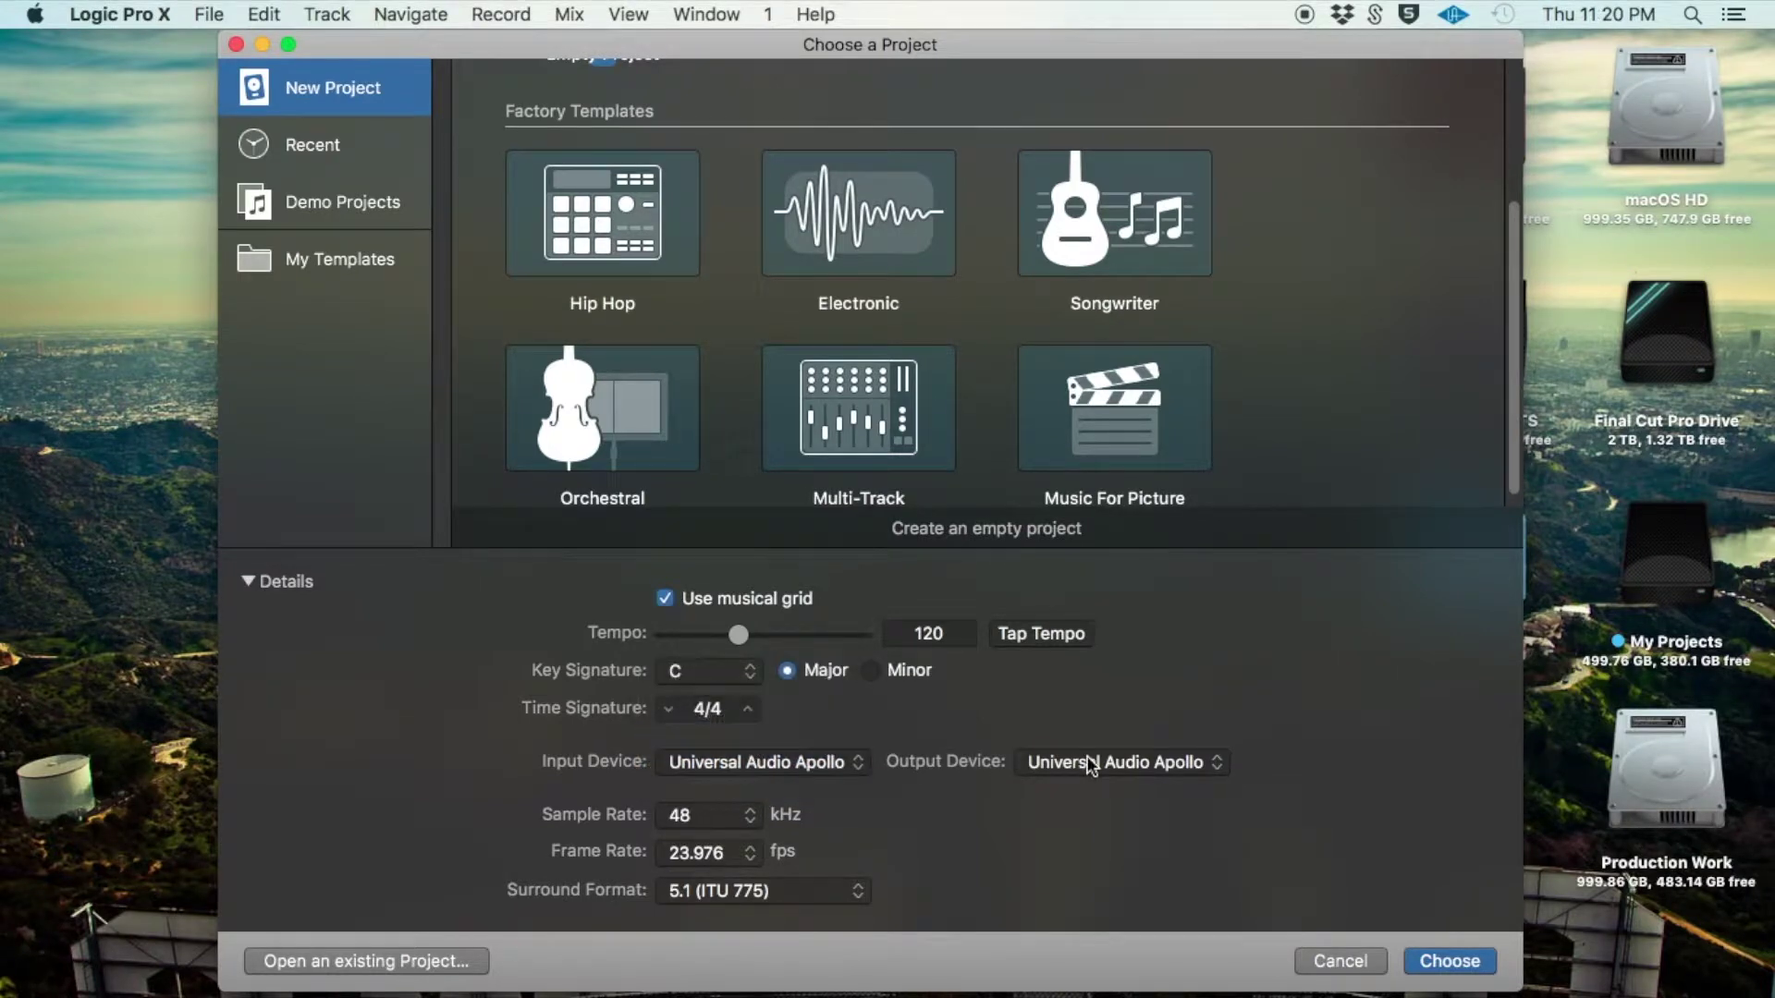
pyautogui.click(1090, 756)
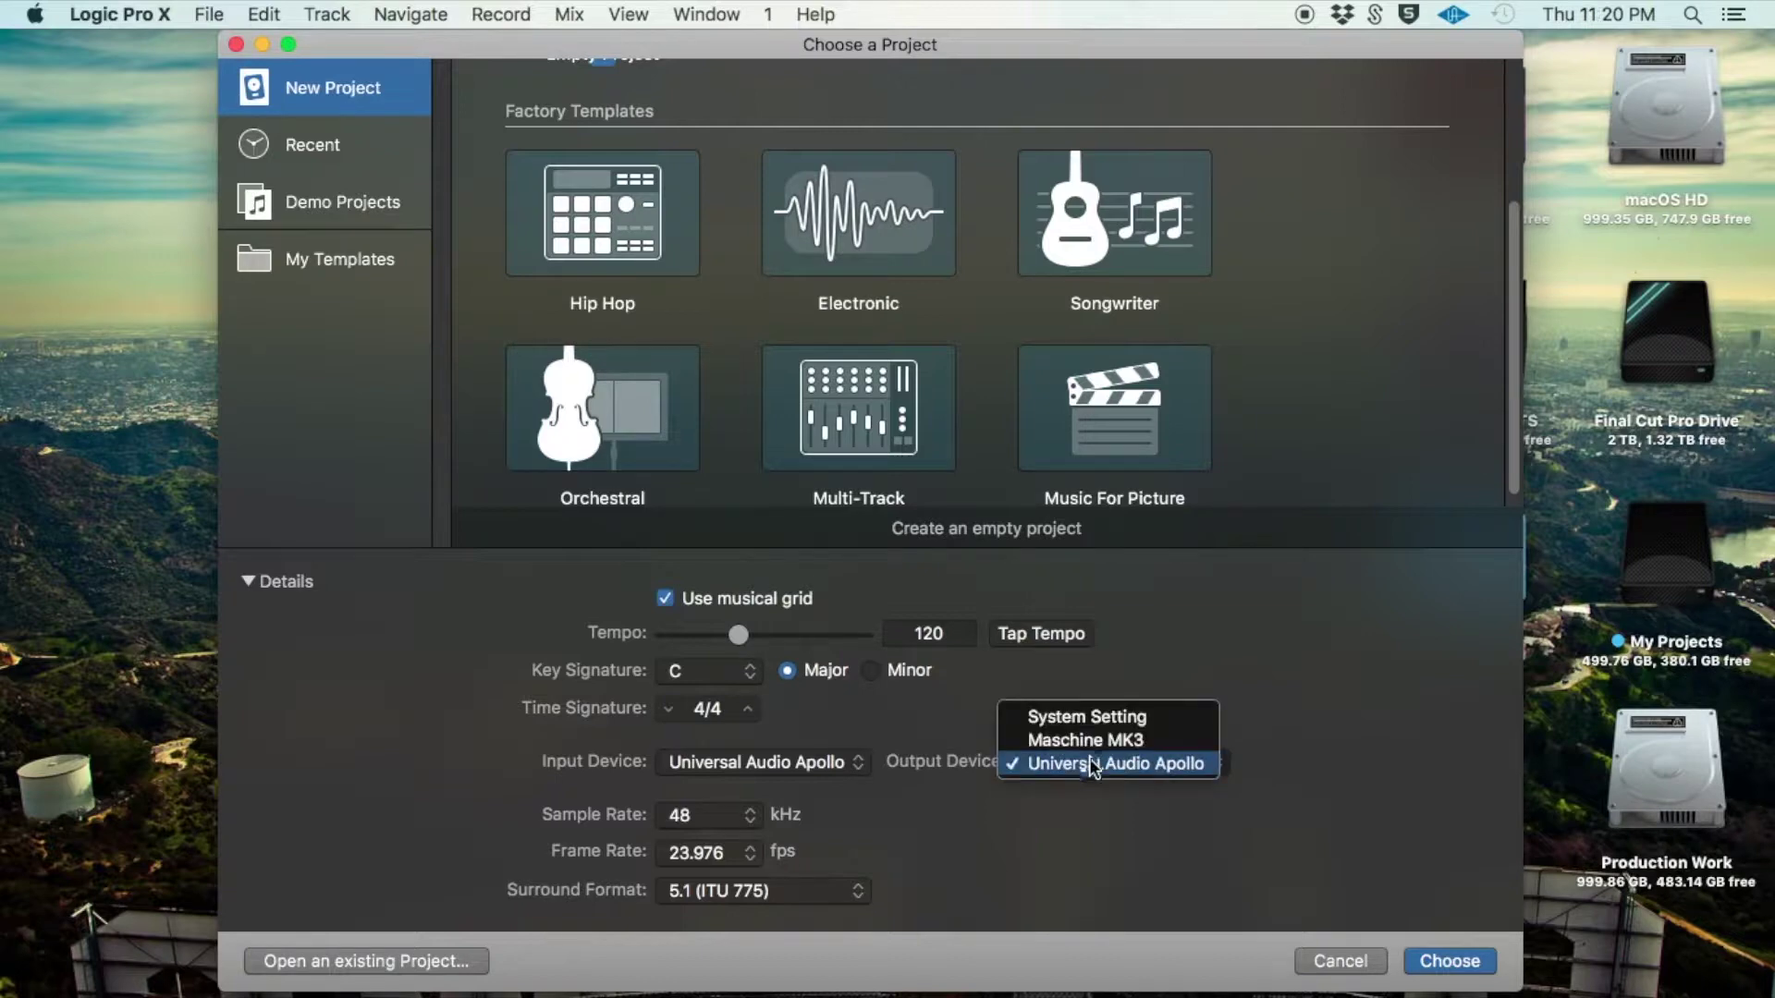
pyautogui.click(976, 768)
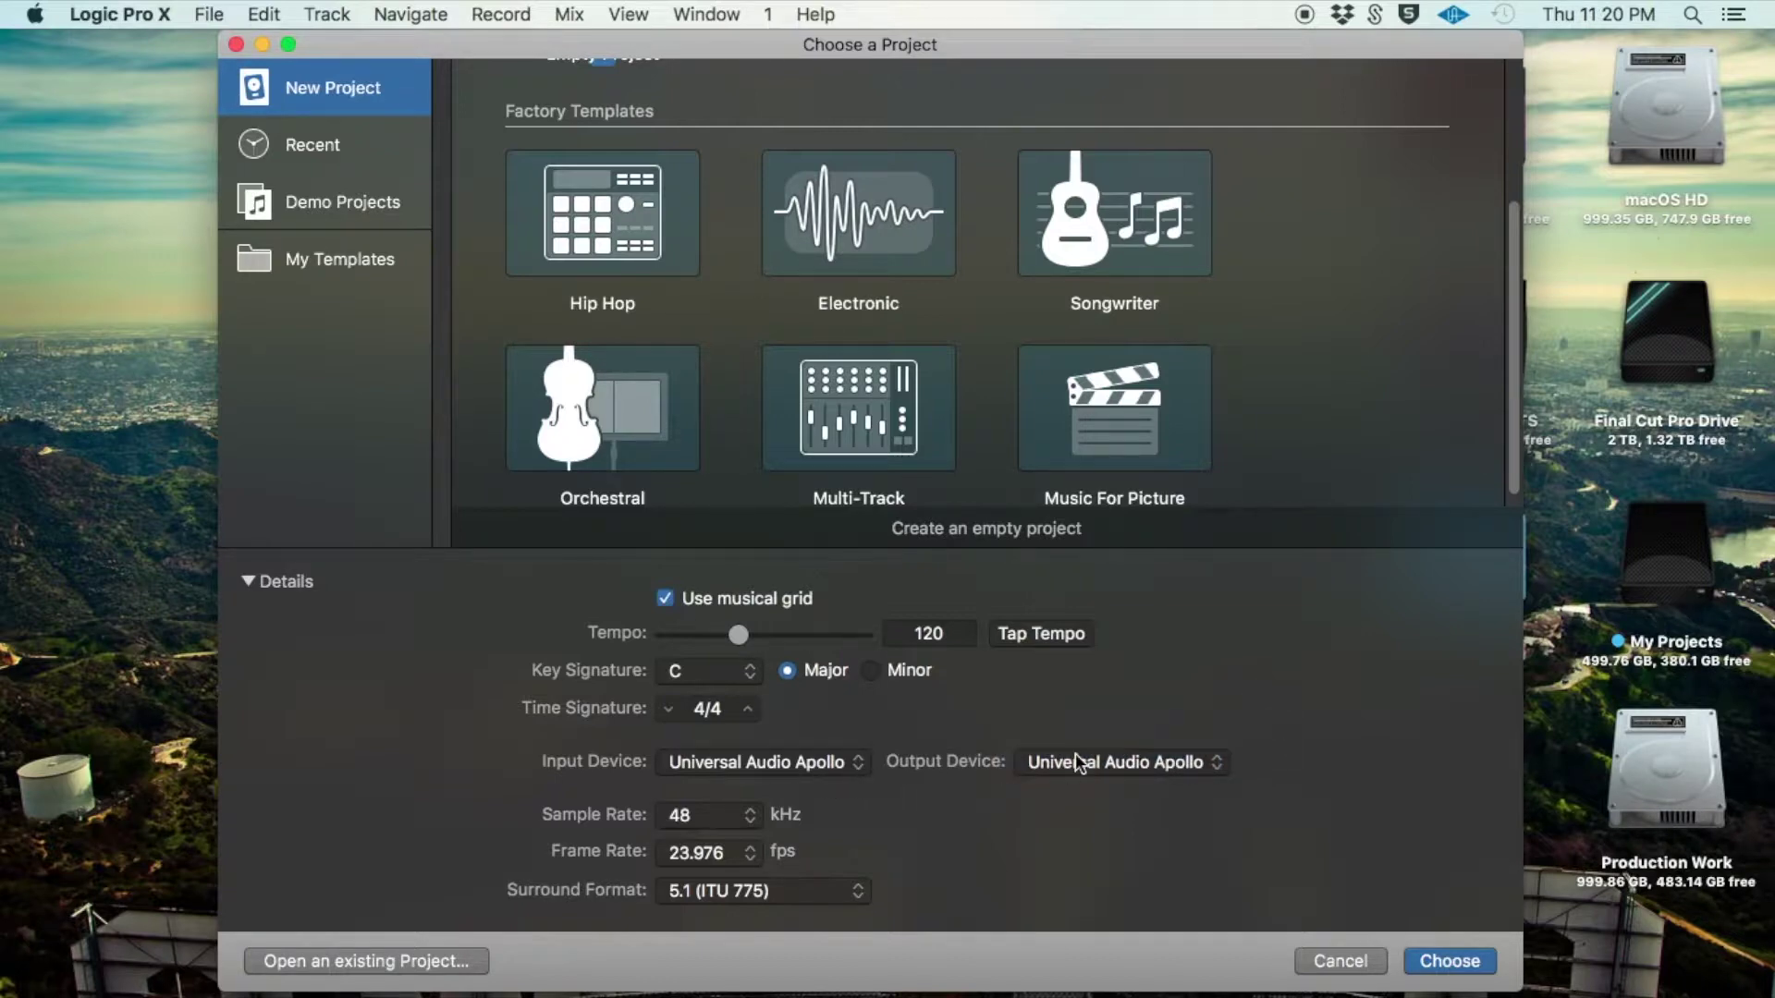
pyautogui.click(1103, 759)
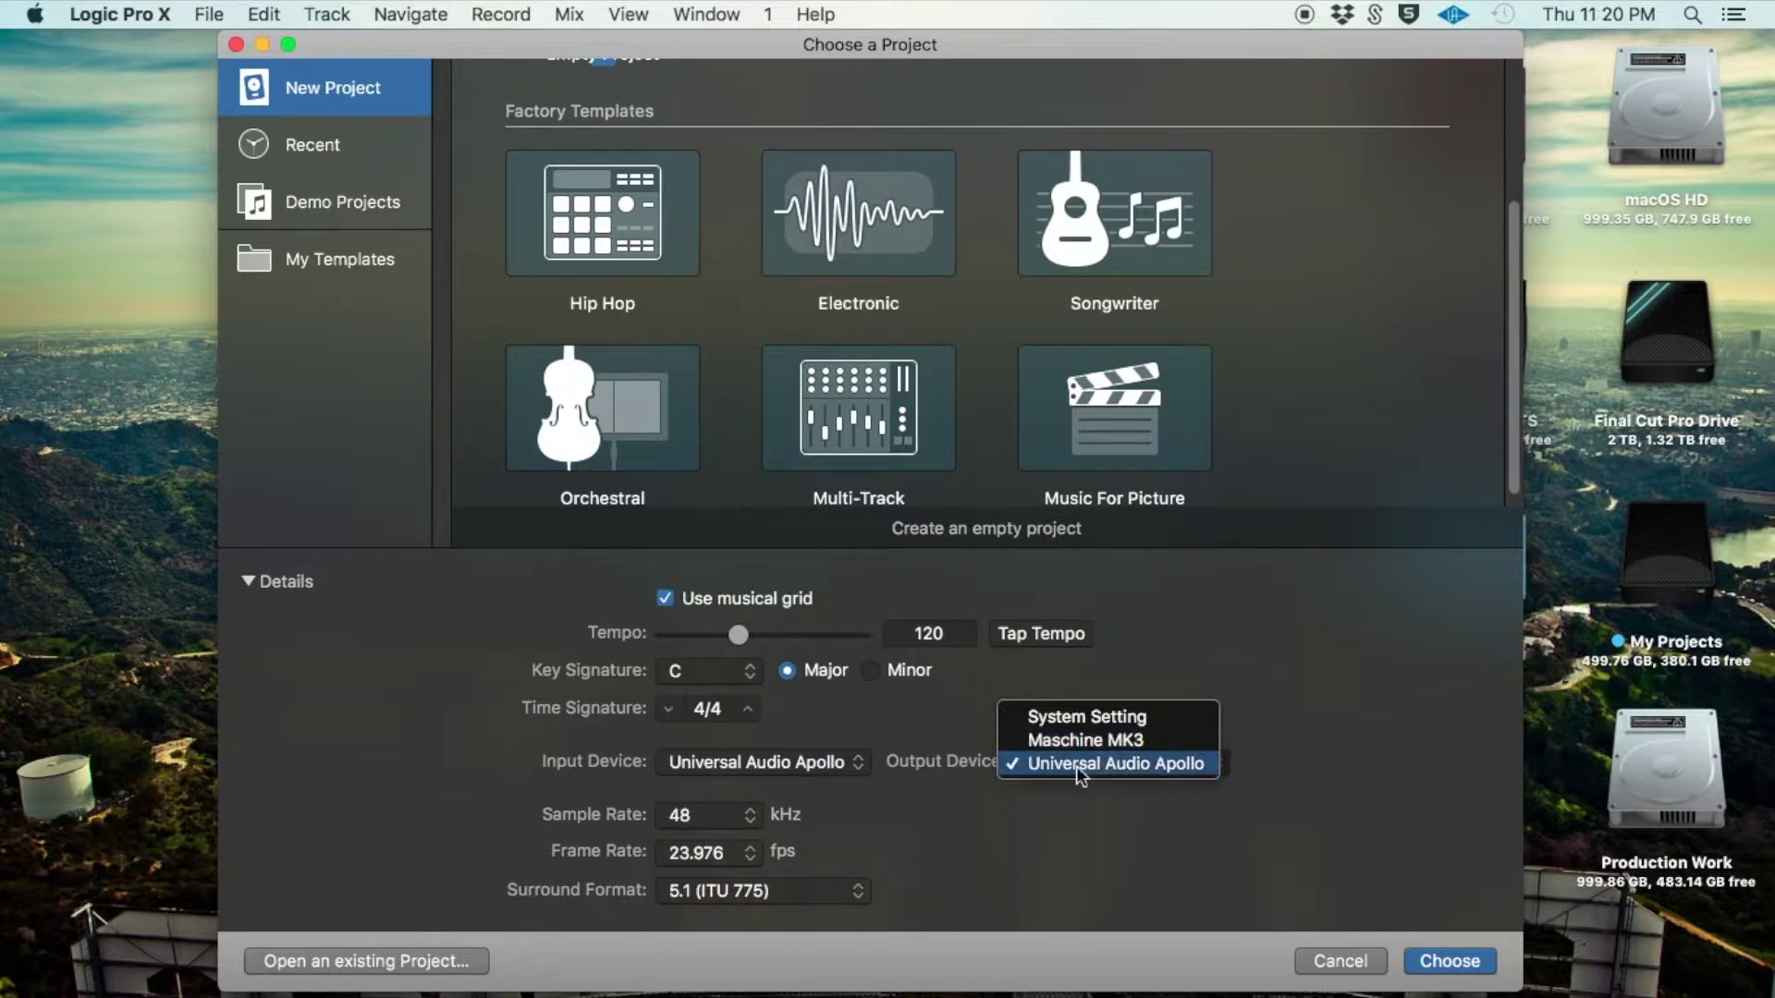
pyautogui.click(958, 813)
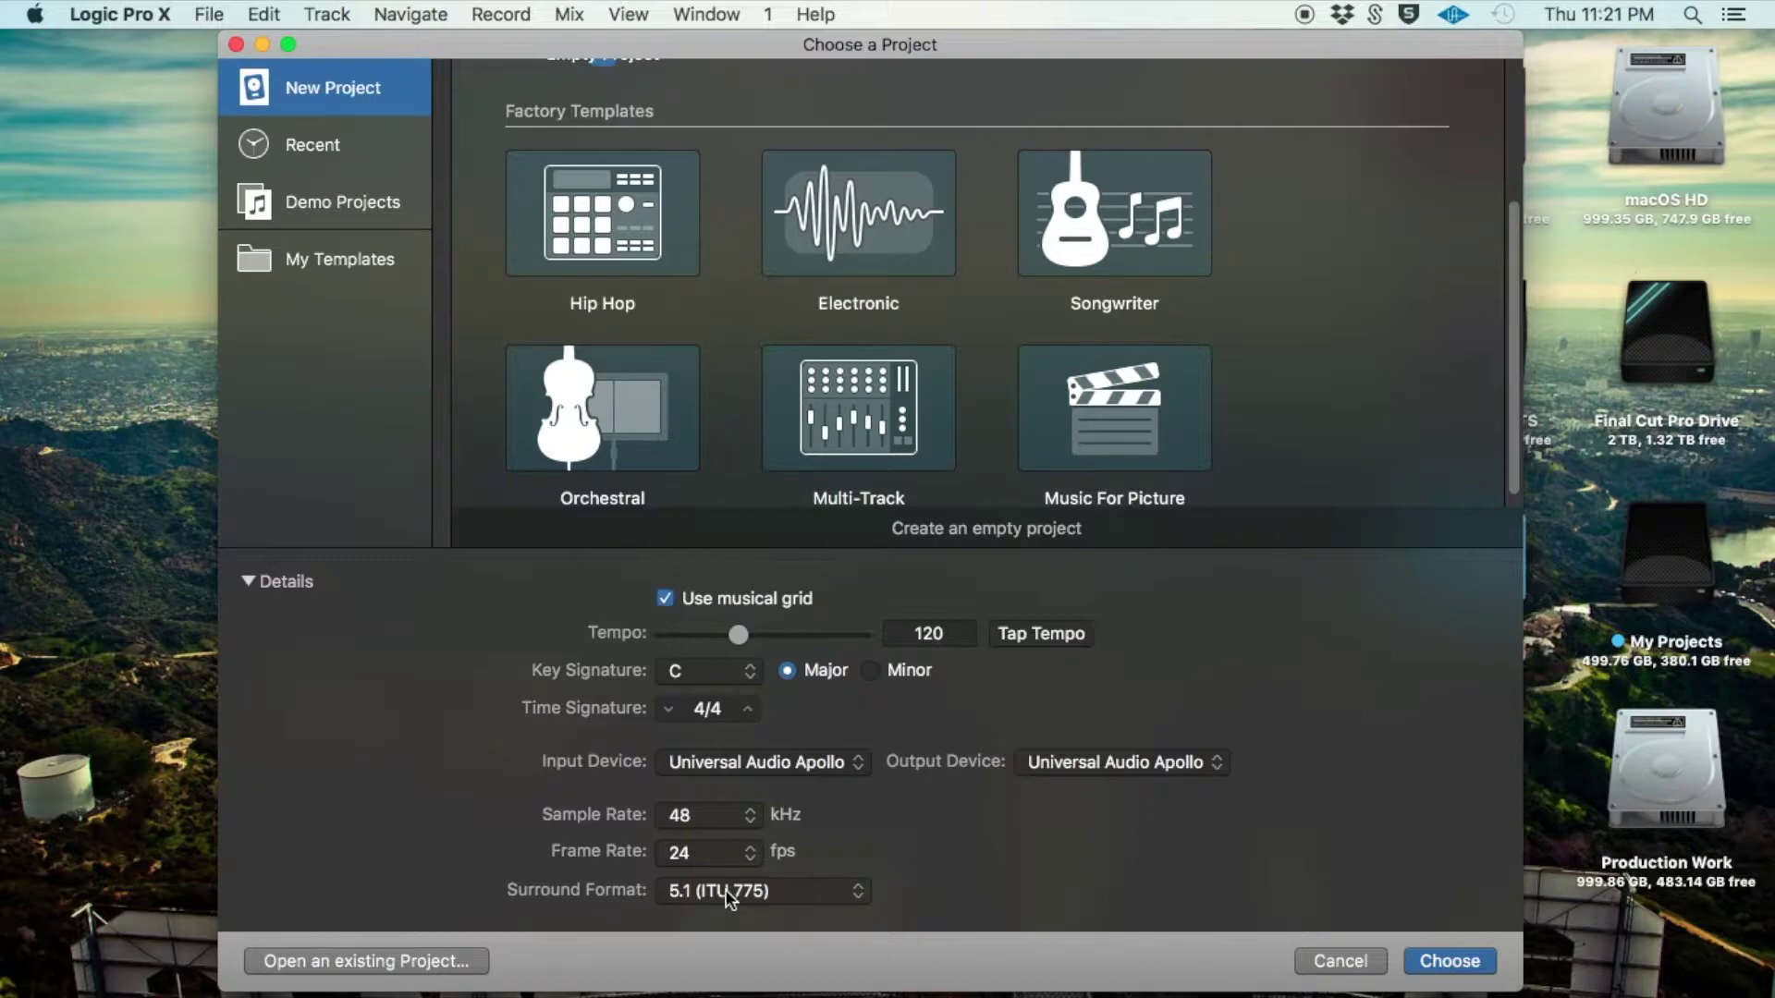
pyautogui.scroll(3, 795, 331)
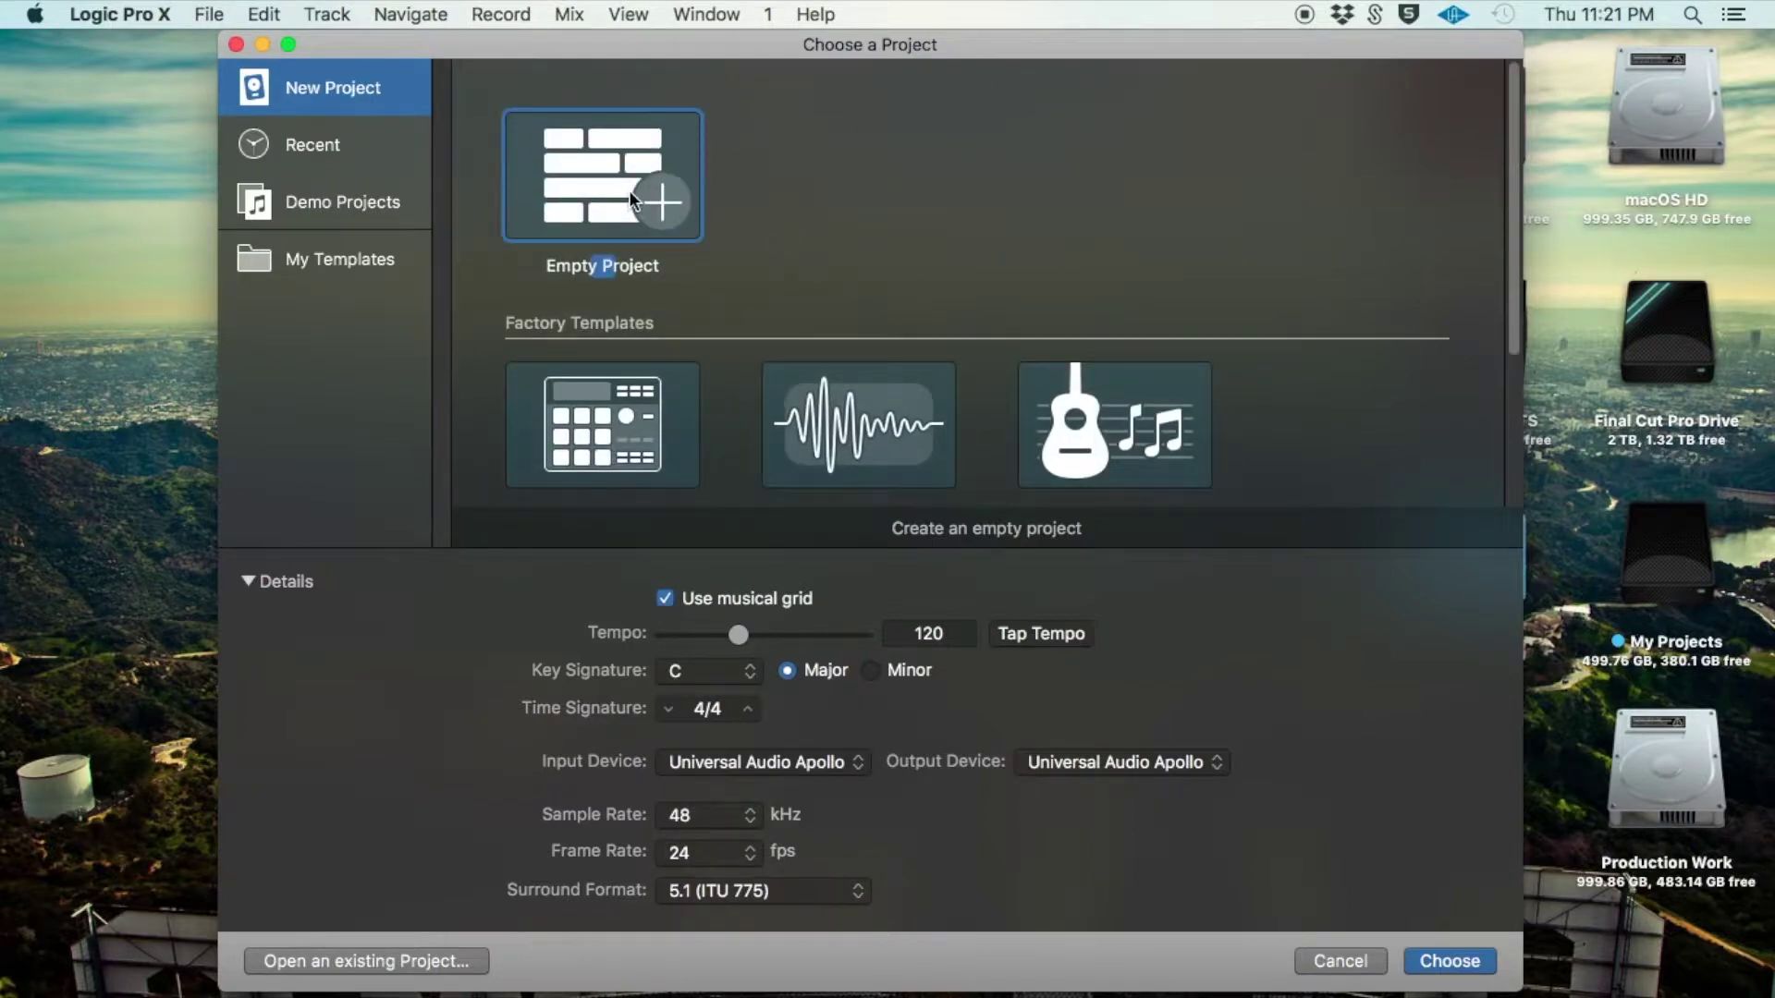
# - Create a new Empty Project, opening an Untitled project with the New Tracks dialog
pyautogui.doubleClick(647, 205)
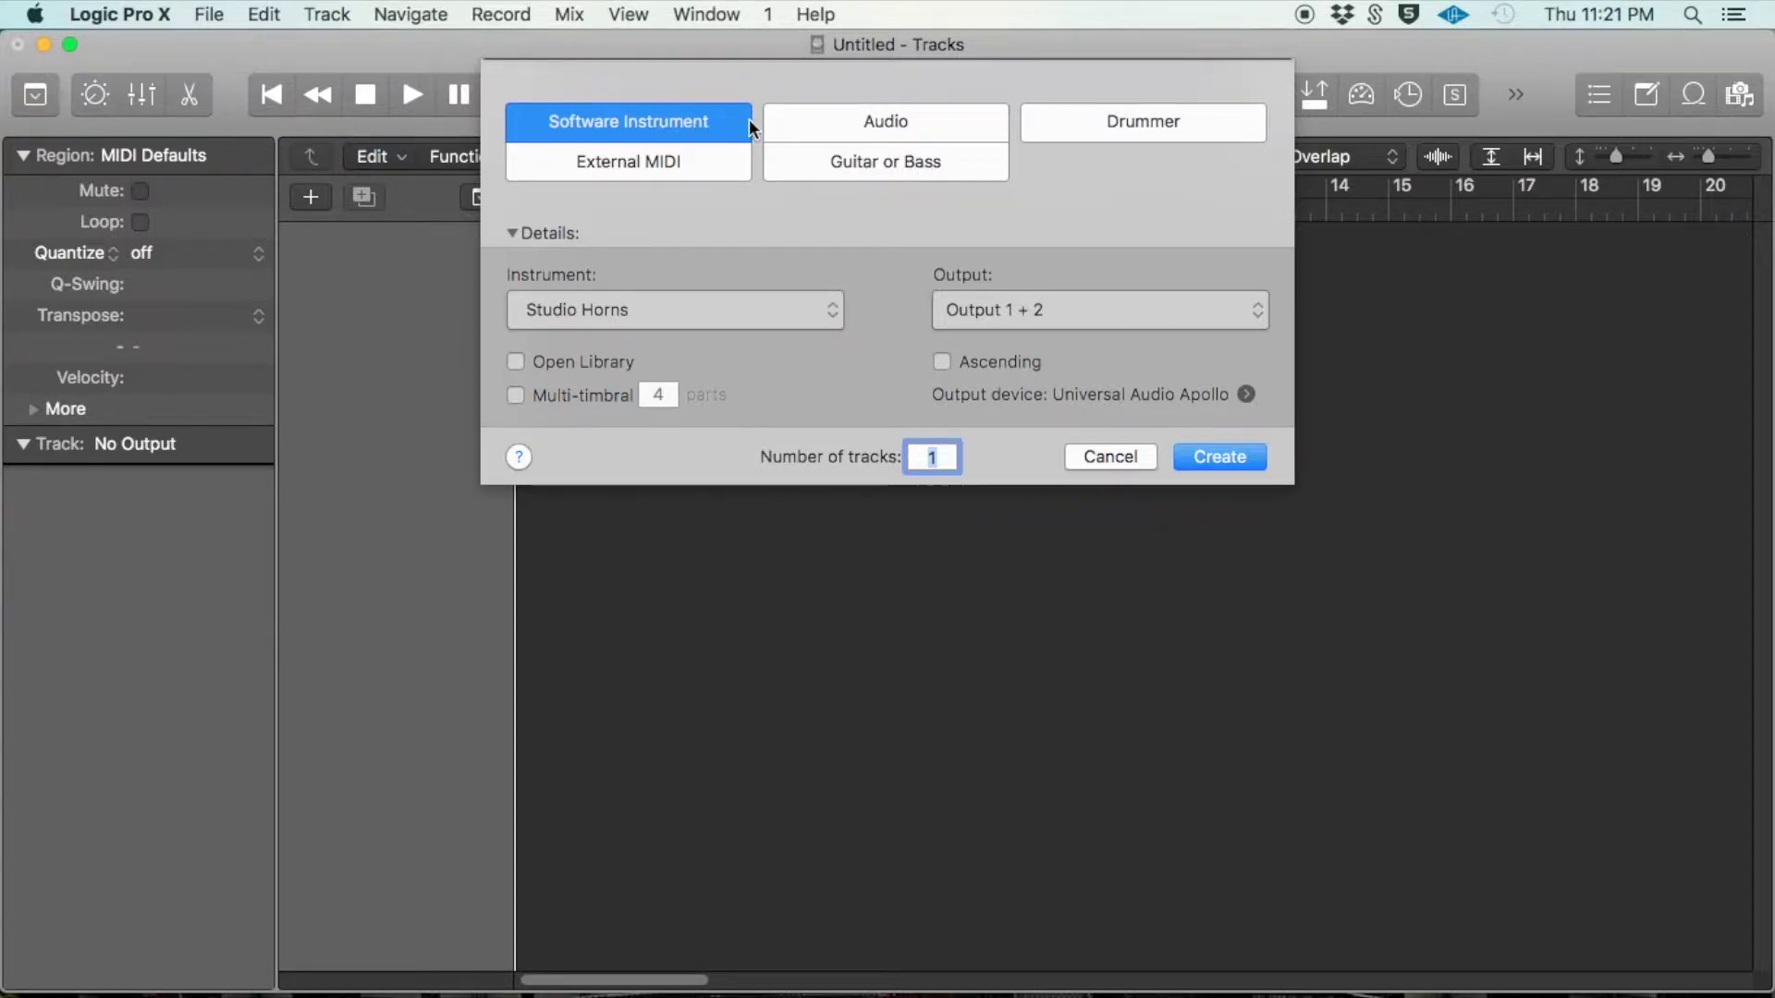
# - Choose Audio as the new track type and keep Input 1 (CV12) as its input
pyautogui.click(892, 121)
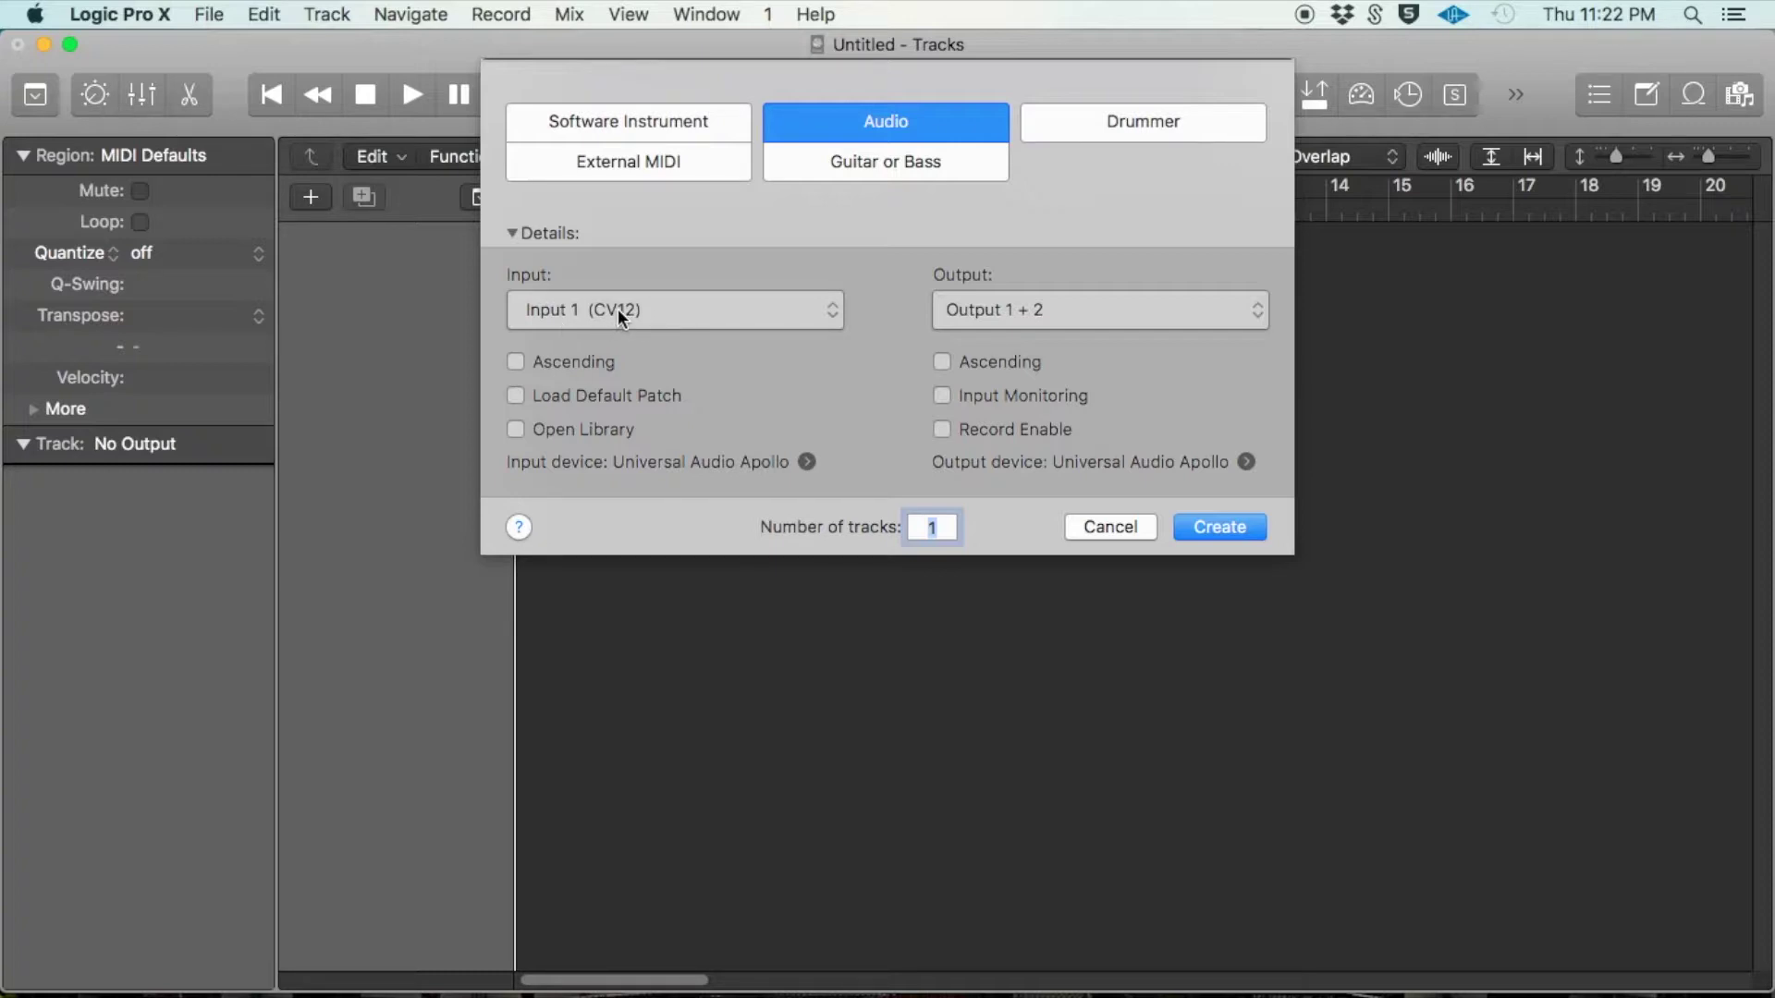
pyautogui.click(656, 307)
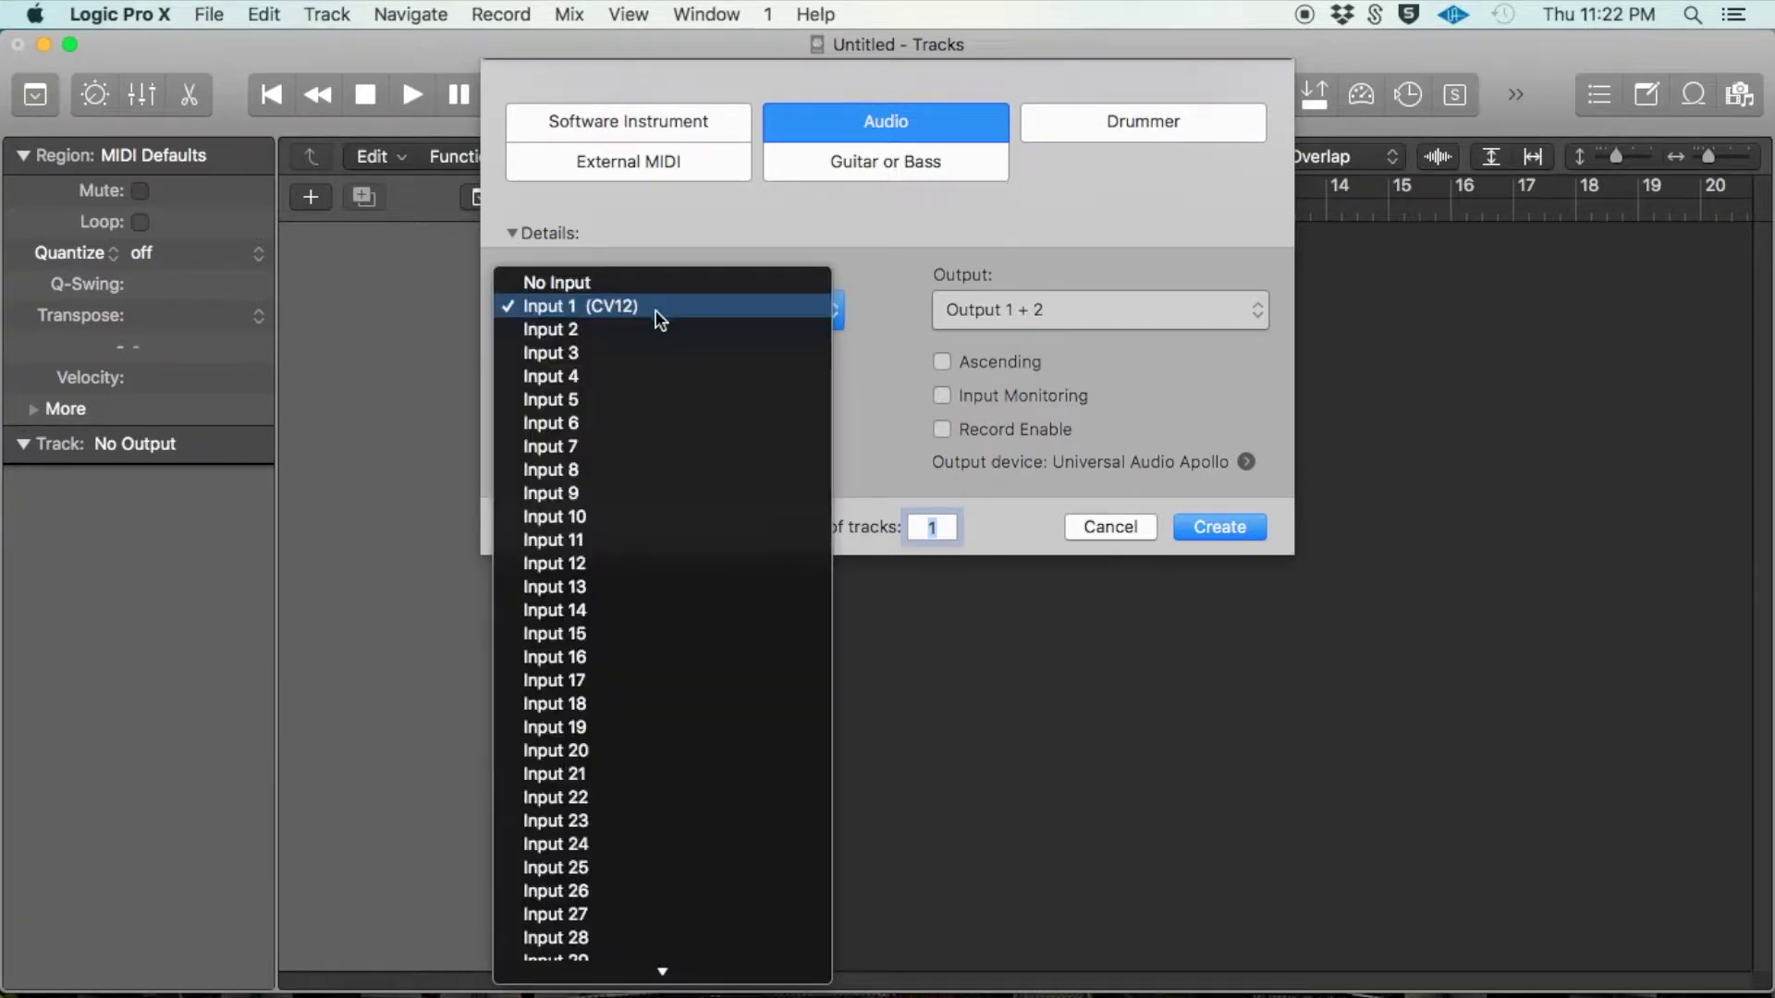
pyautogui.scroll(-8, 638, 535)
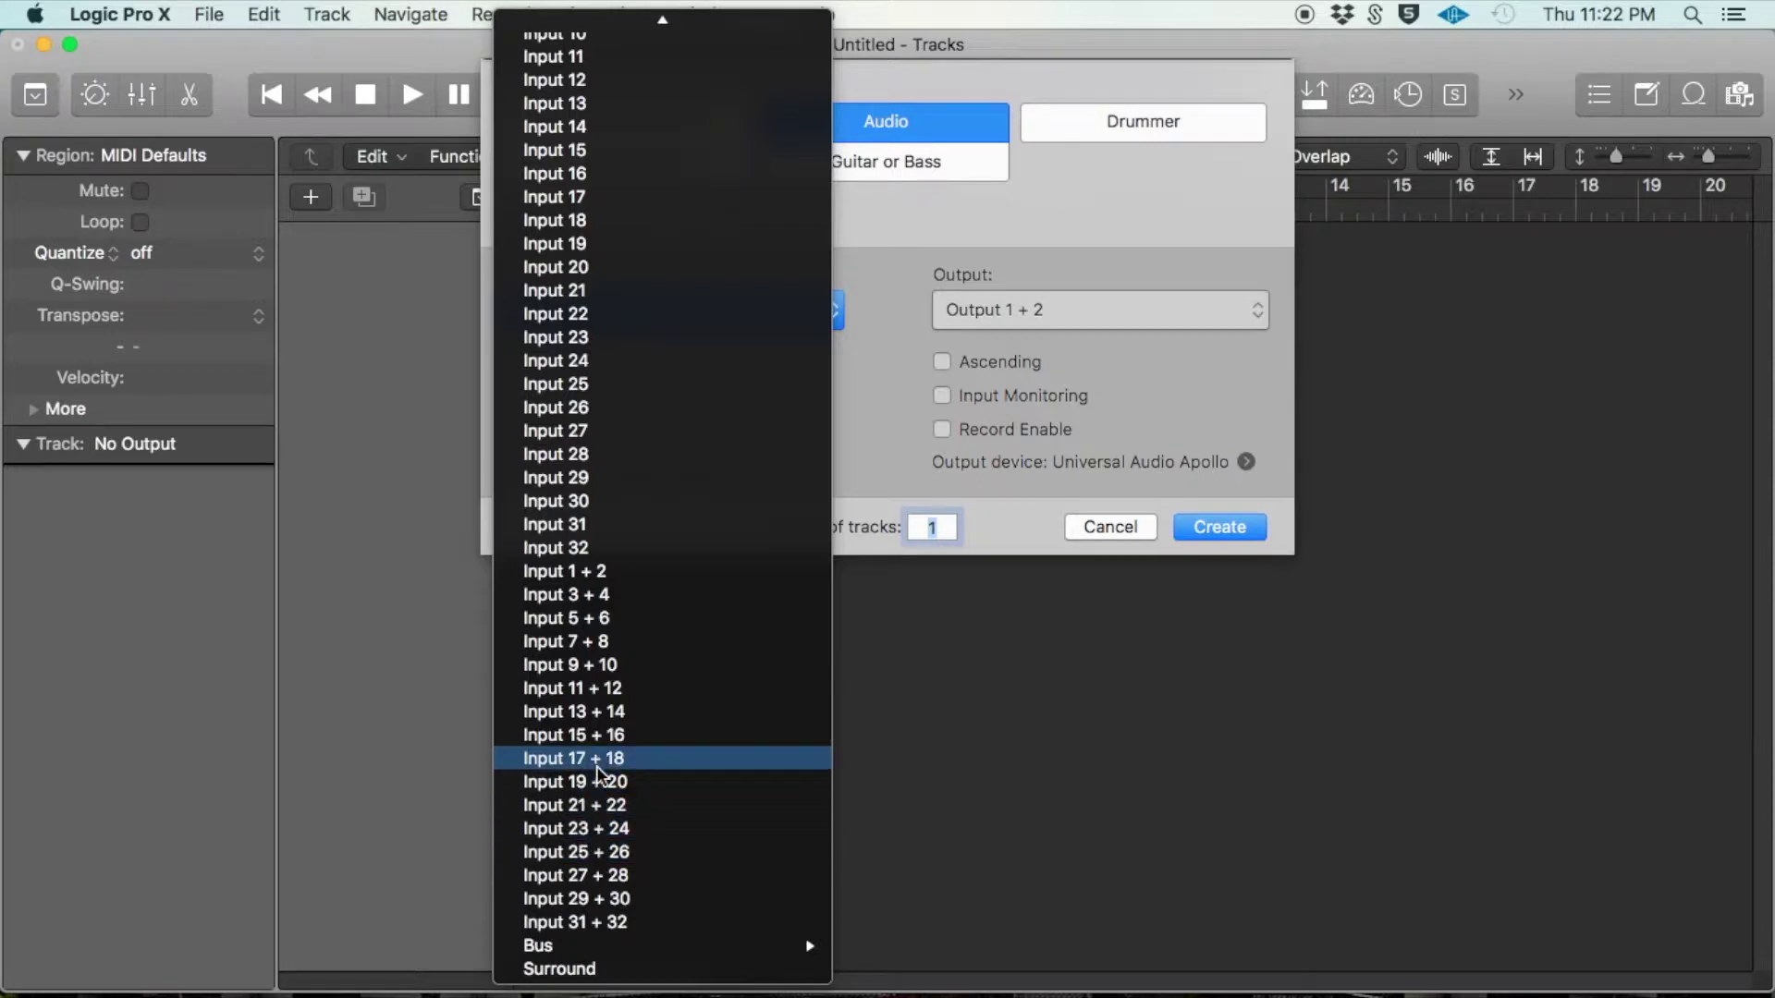
pyautogui.scroll(5, 574, 681)
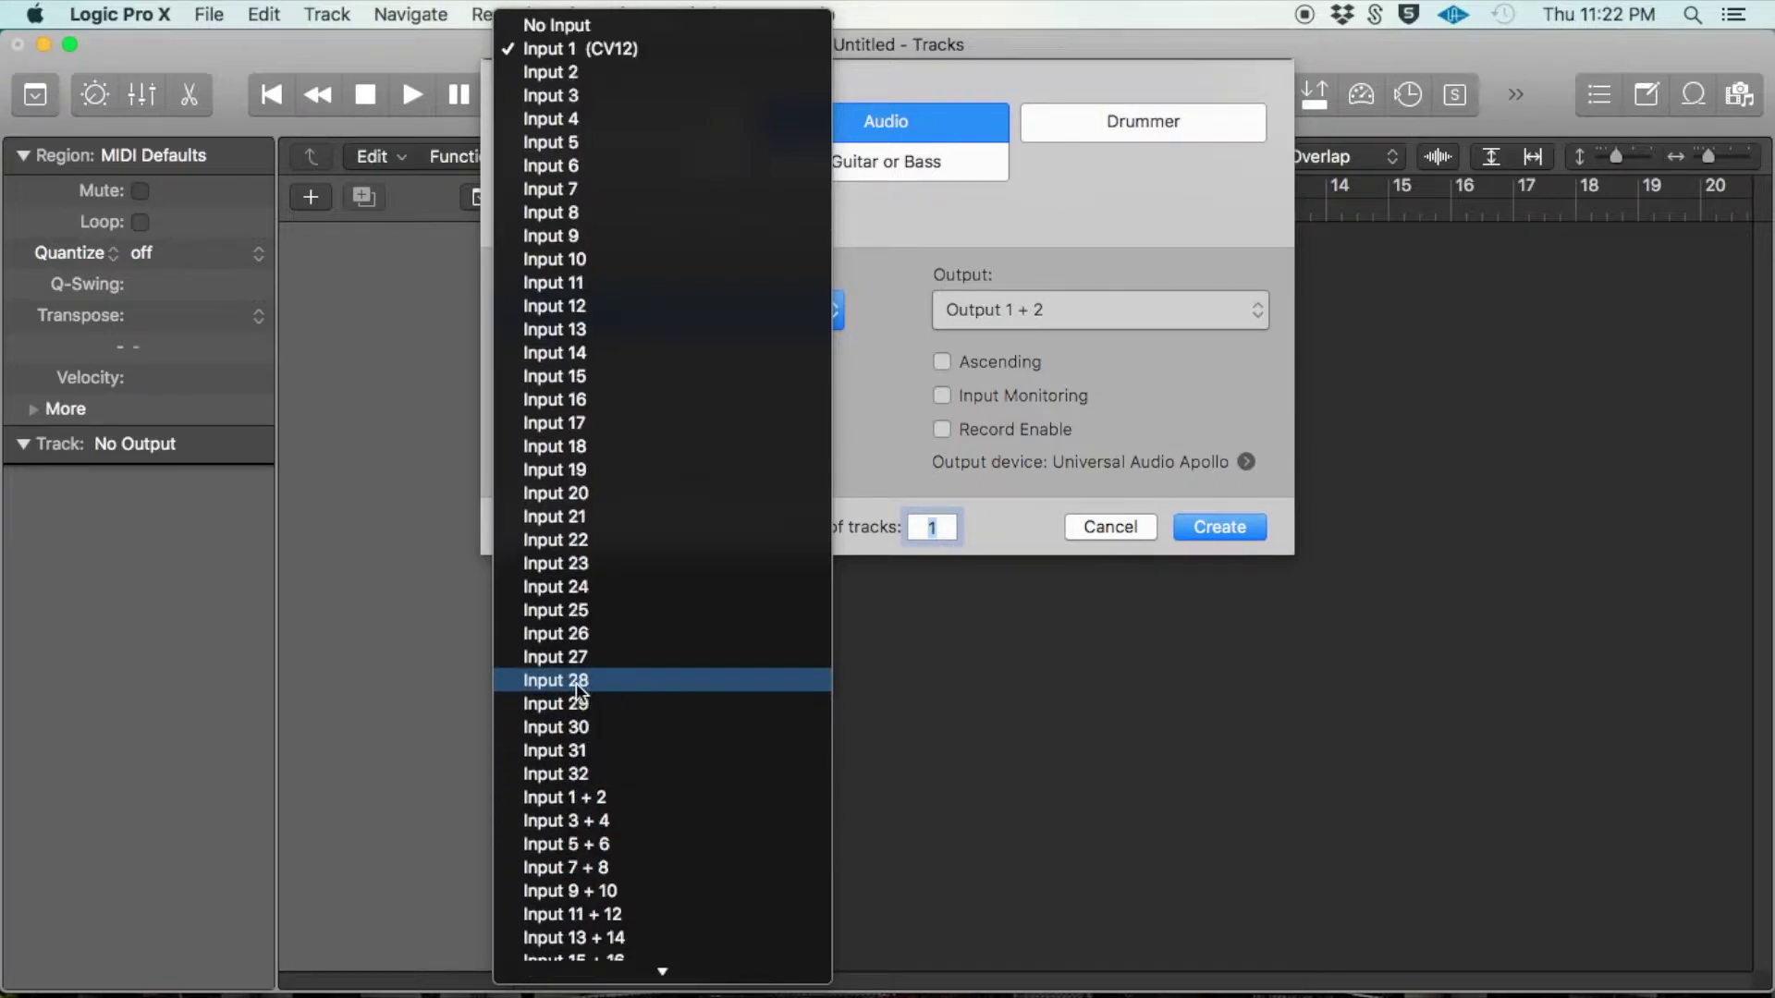
pyautogui.click(605, 48)
pyautogui.click(1098, 320)
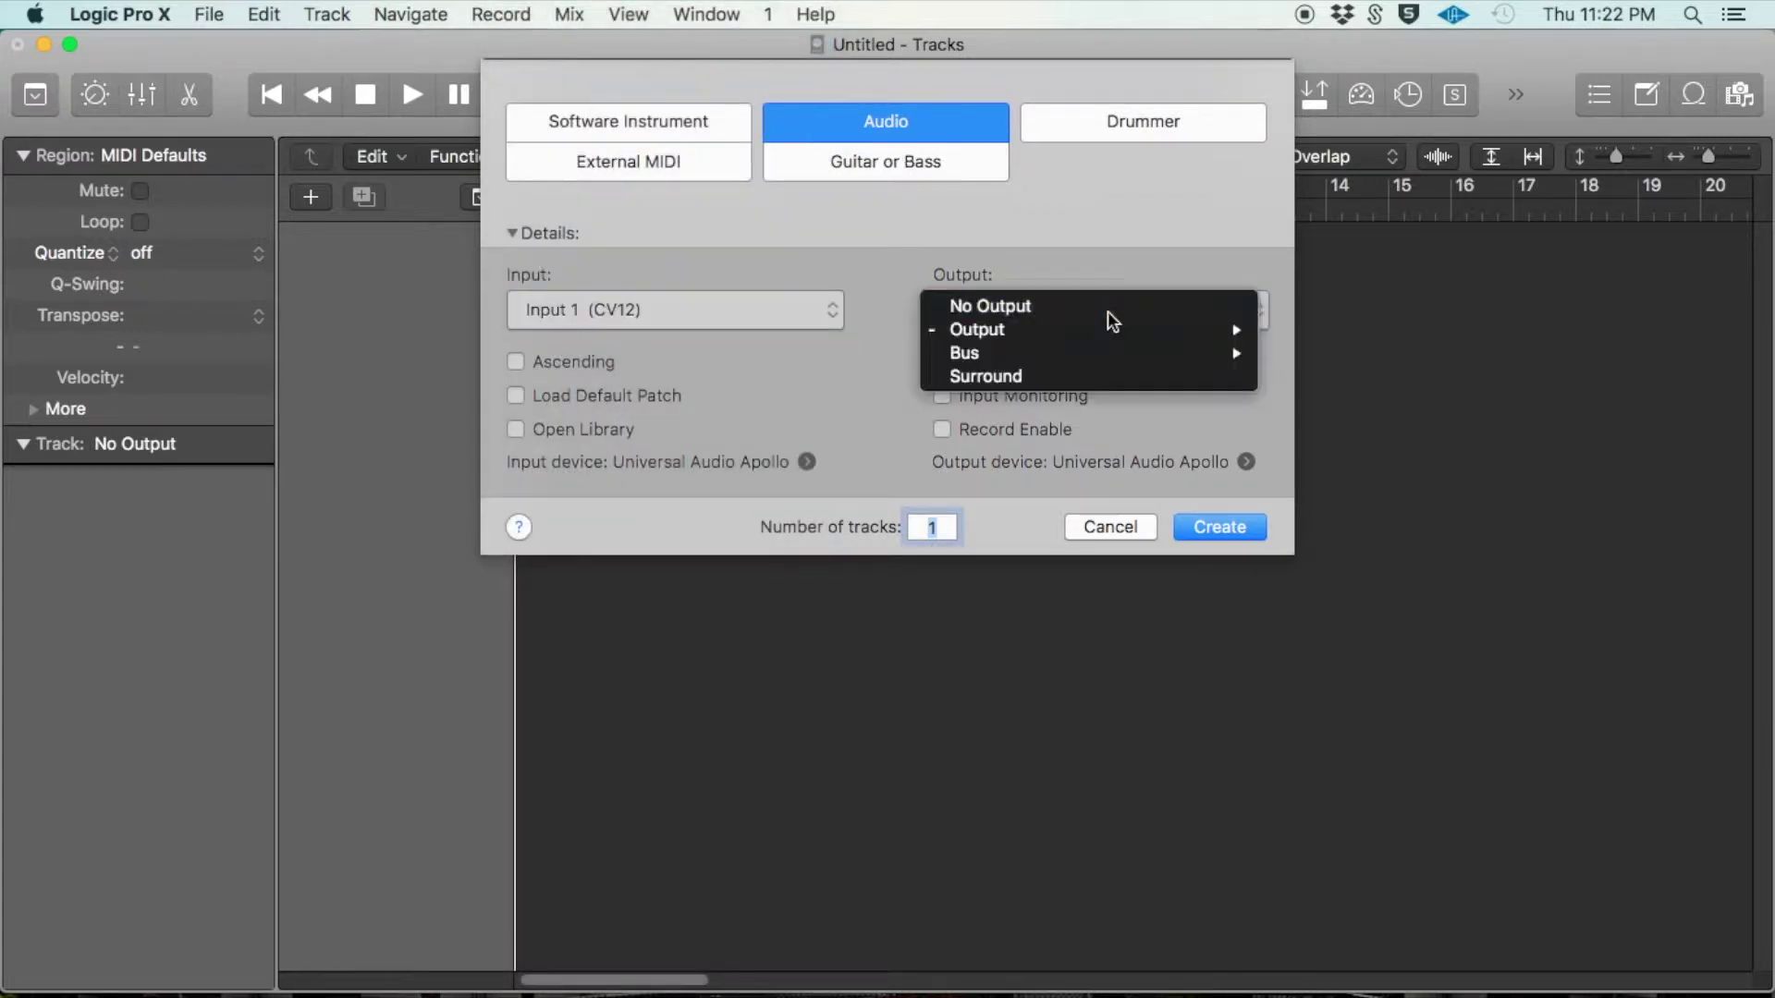
# - Route the new audio track's output to Output 1 + 2
pyautogui.moveTo(1100, 336)
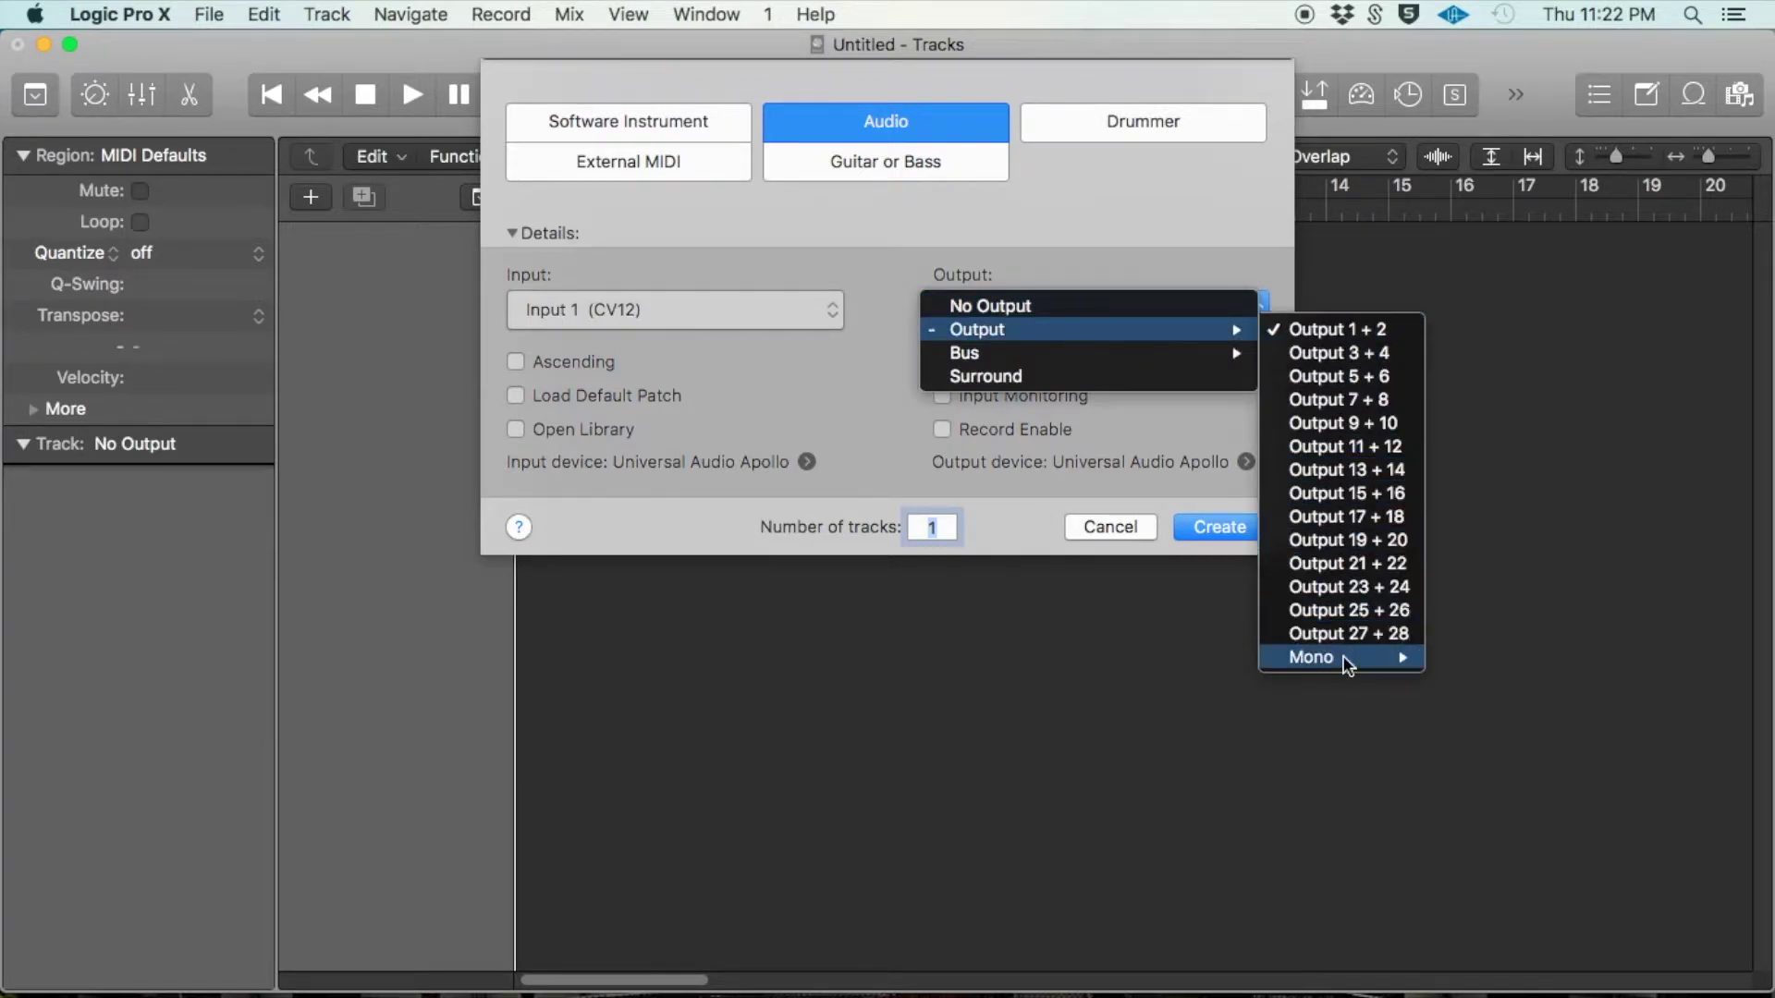
pyautogui.moveTo(1346, 664)
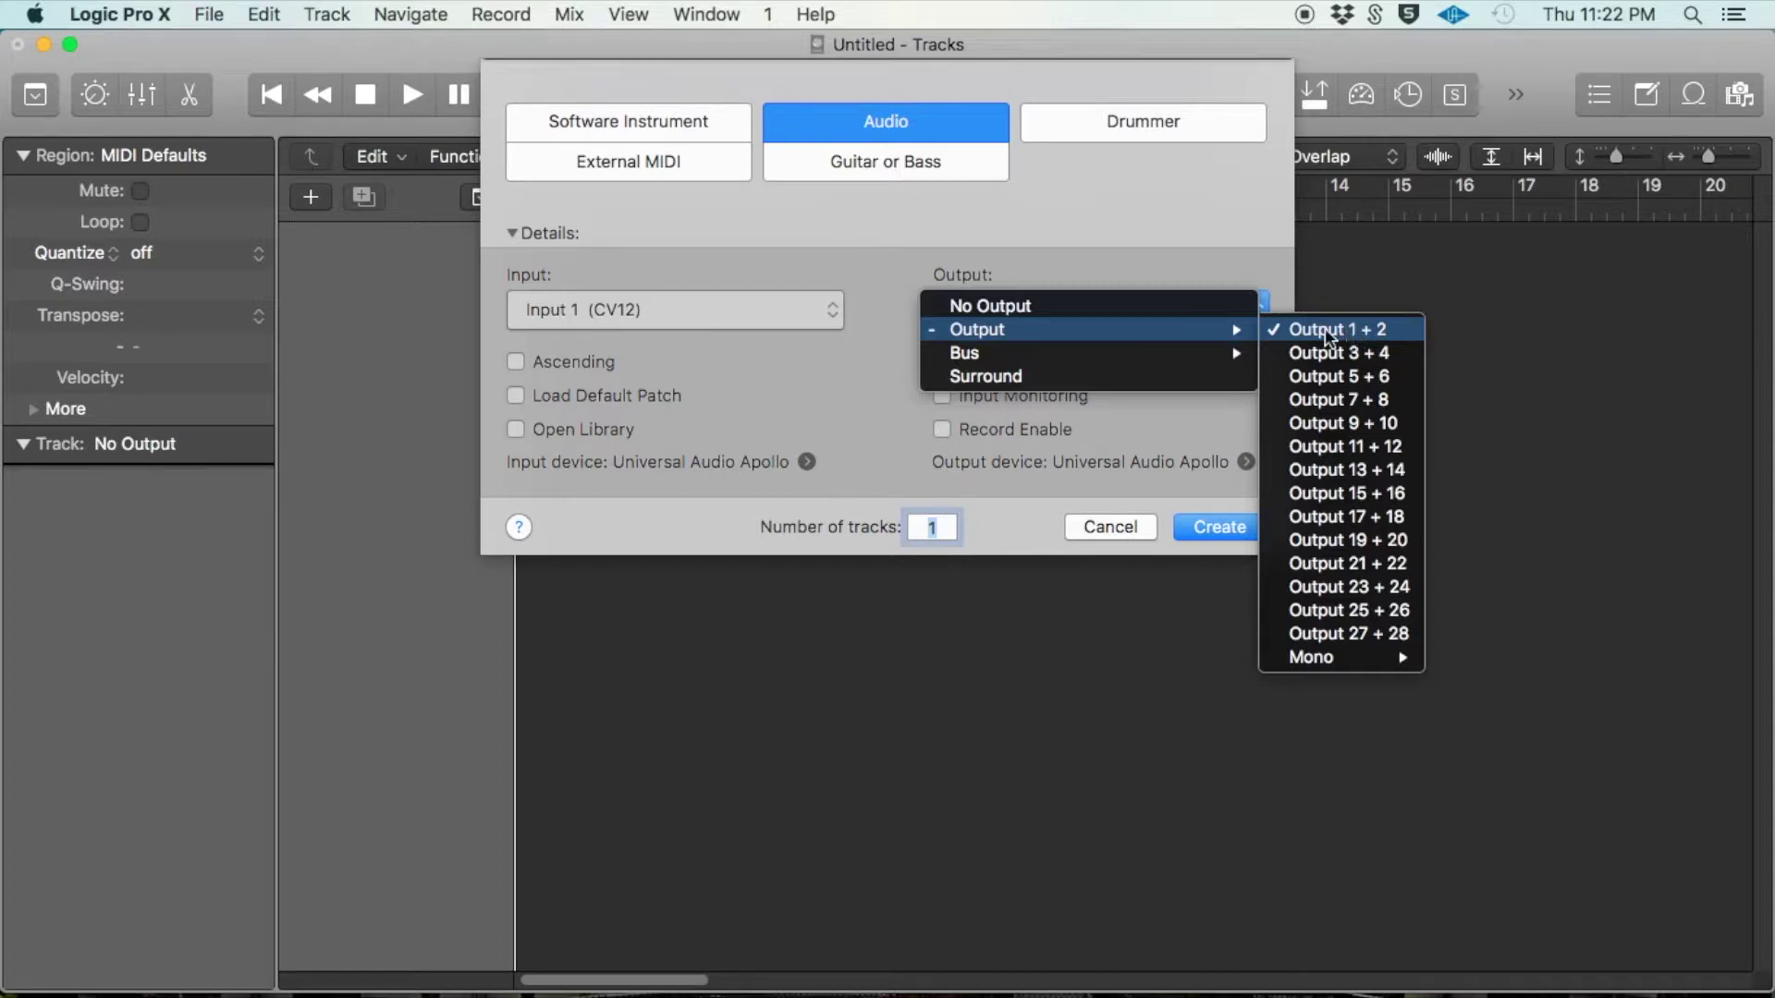
pyautogui.click(1358, 336)
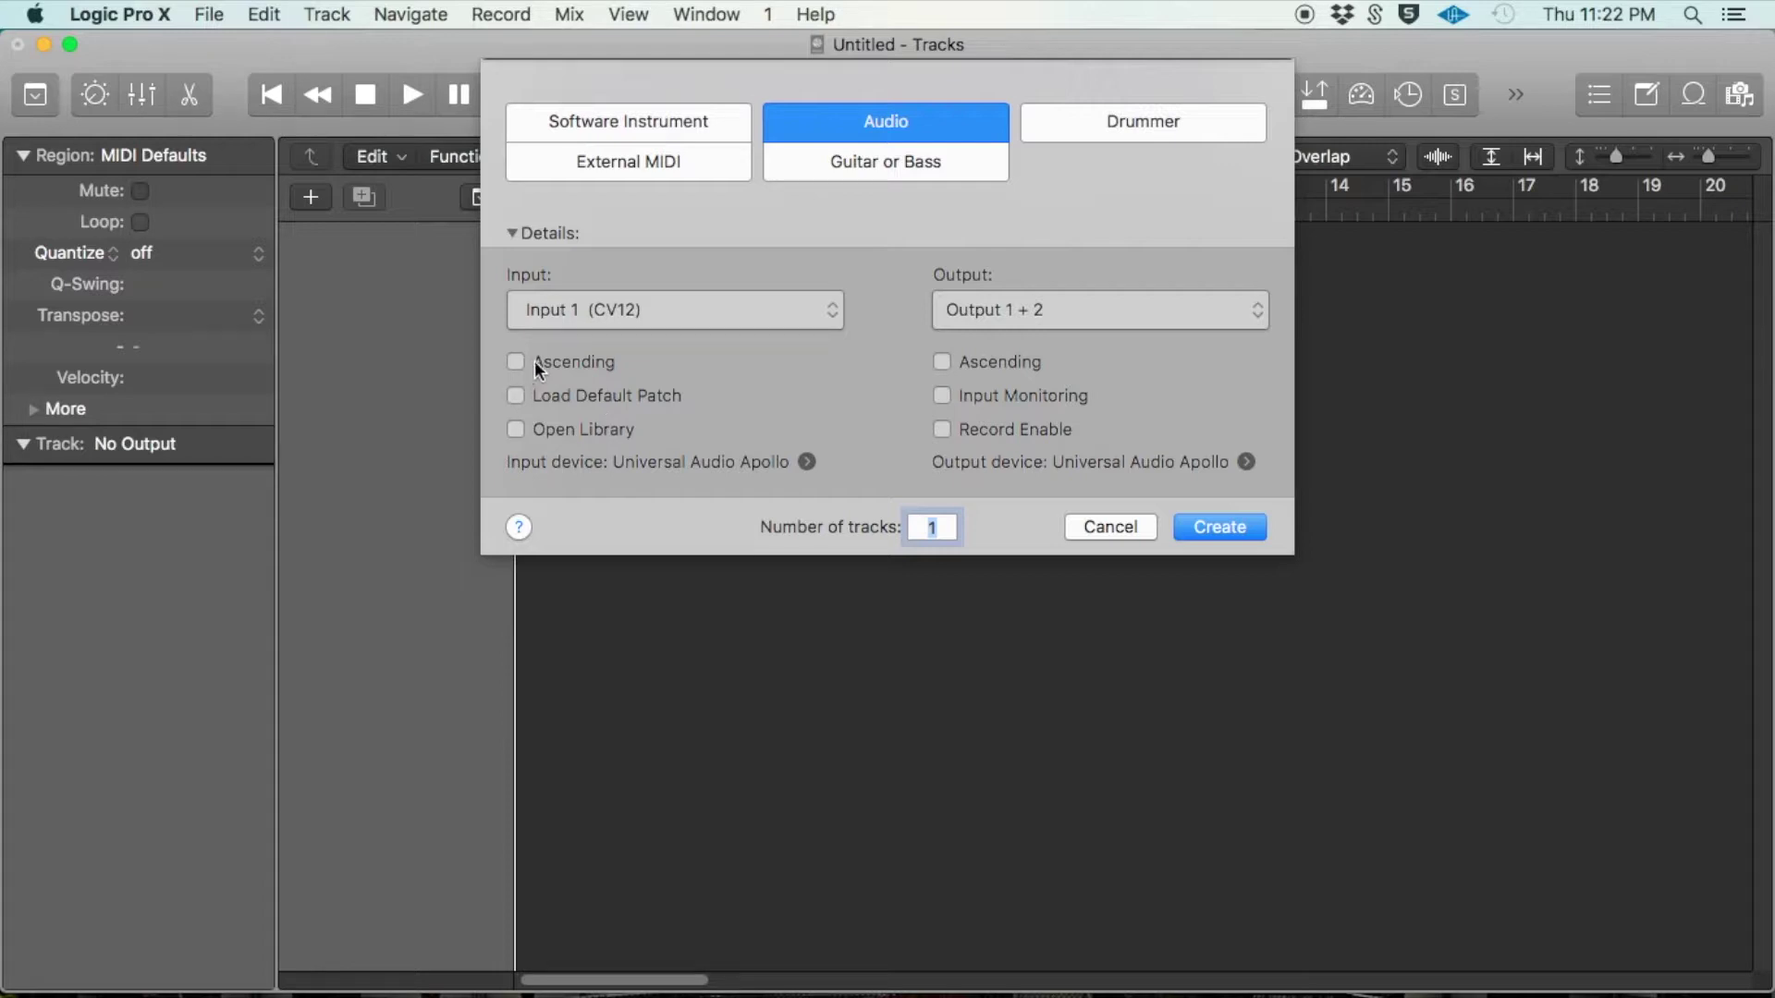
# - Create one audio track, Audio 1, with Open Library unchecked
pyautogui.doubleClick(950, 520)
pyautogui.click(573, 431)
pyautogui.click(1220, 527)
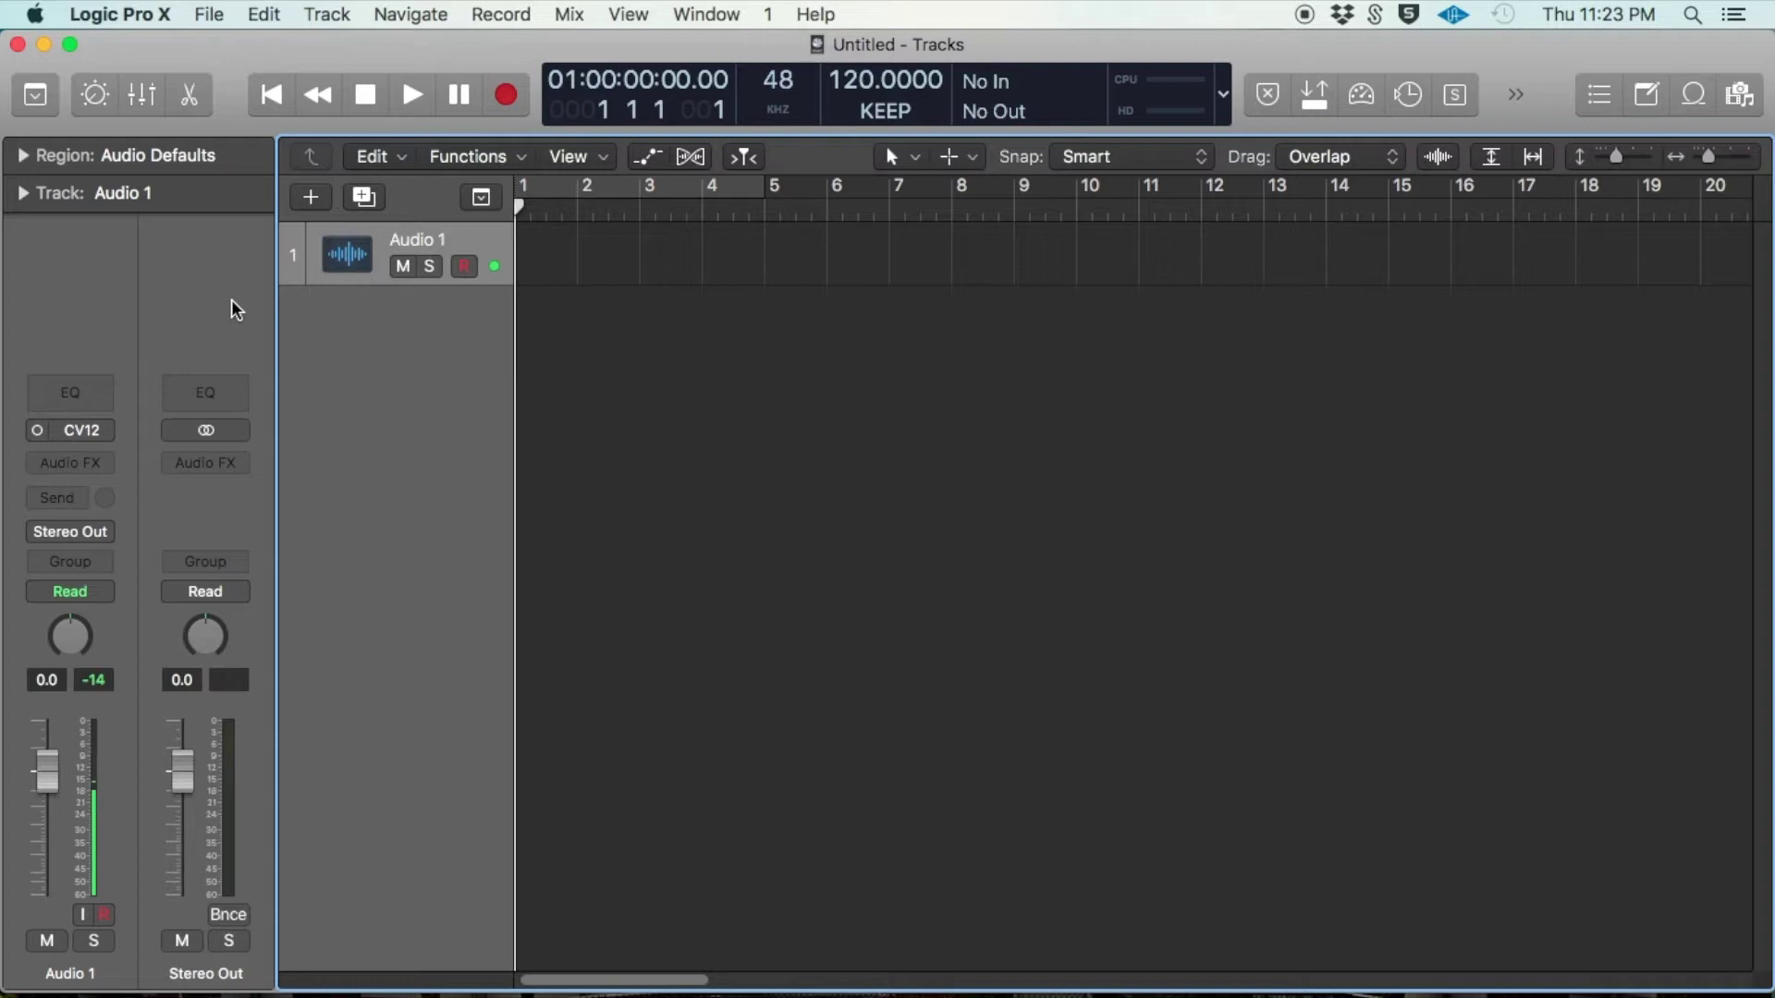
# - Enlarge the Audio 1 track, arm it for recording, and start recording
pyautogui.moveTo(299, 282); pyautogui.dragTo(298, 329)
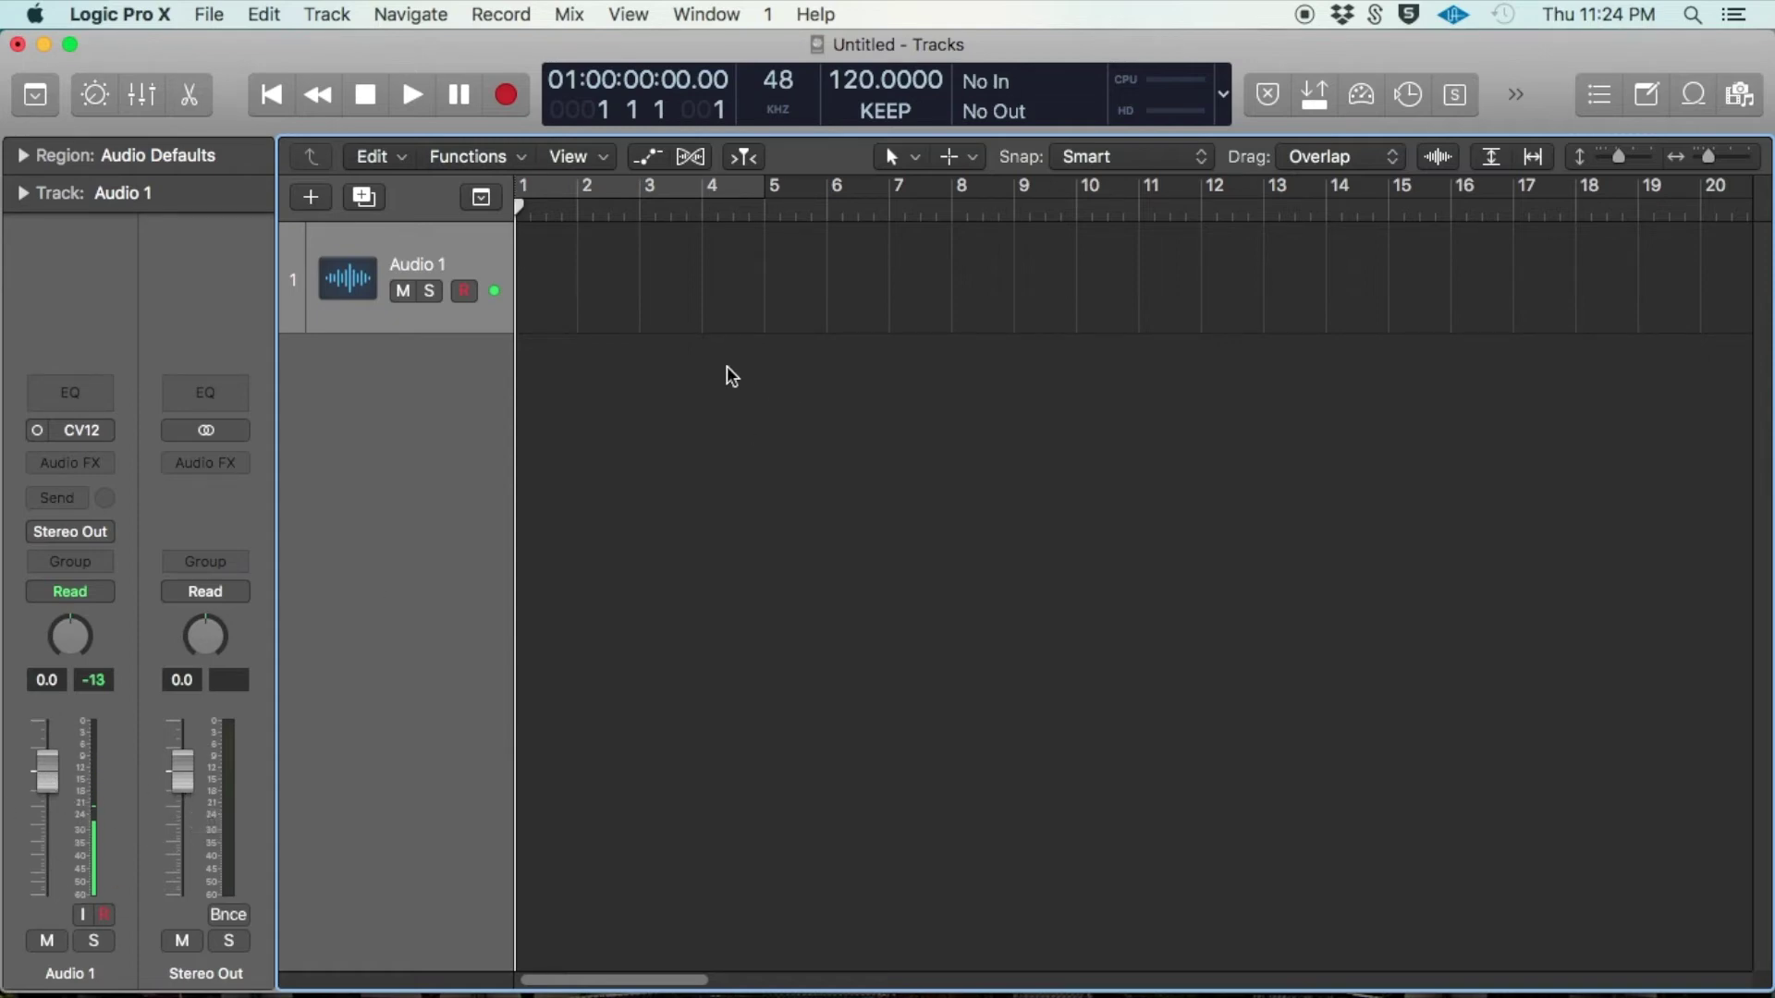
pyautogui.click(463, 292)
pyautogui.click(505, 94)
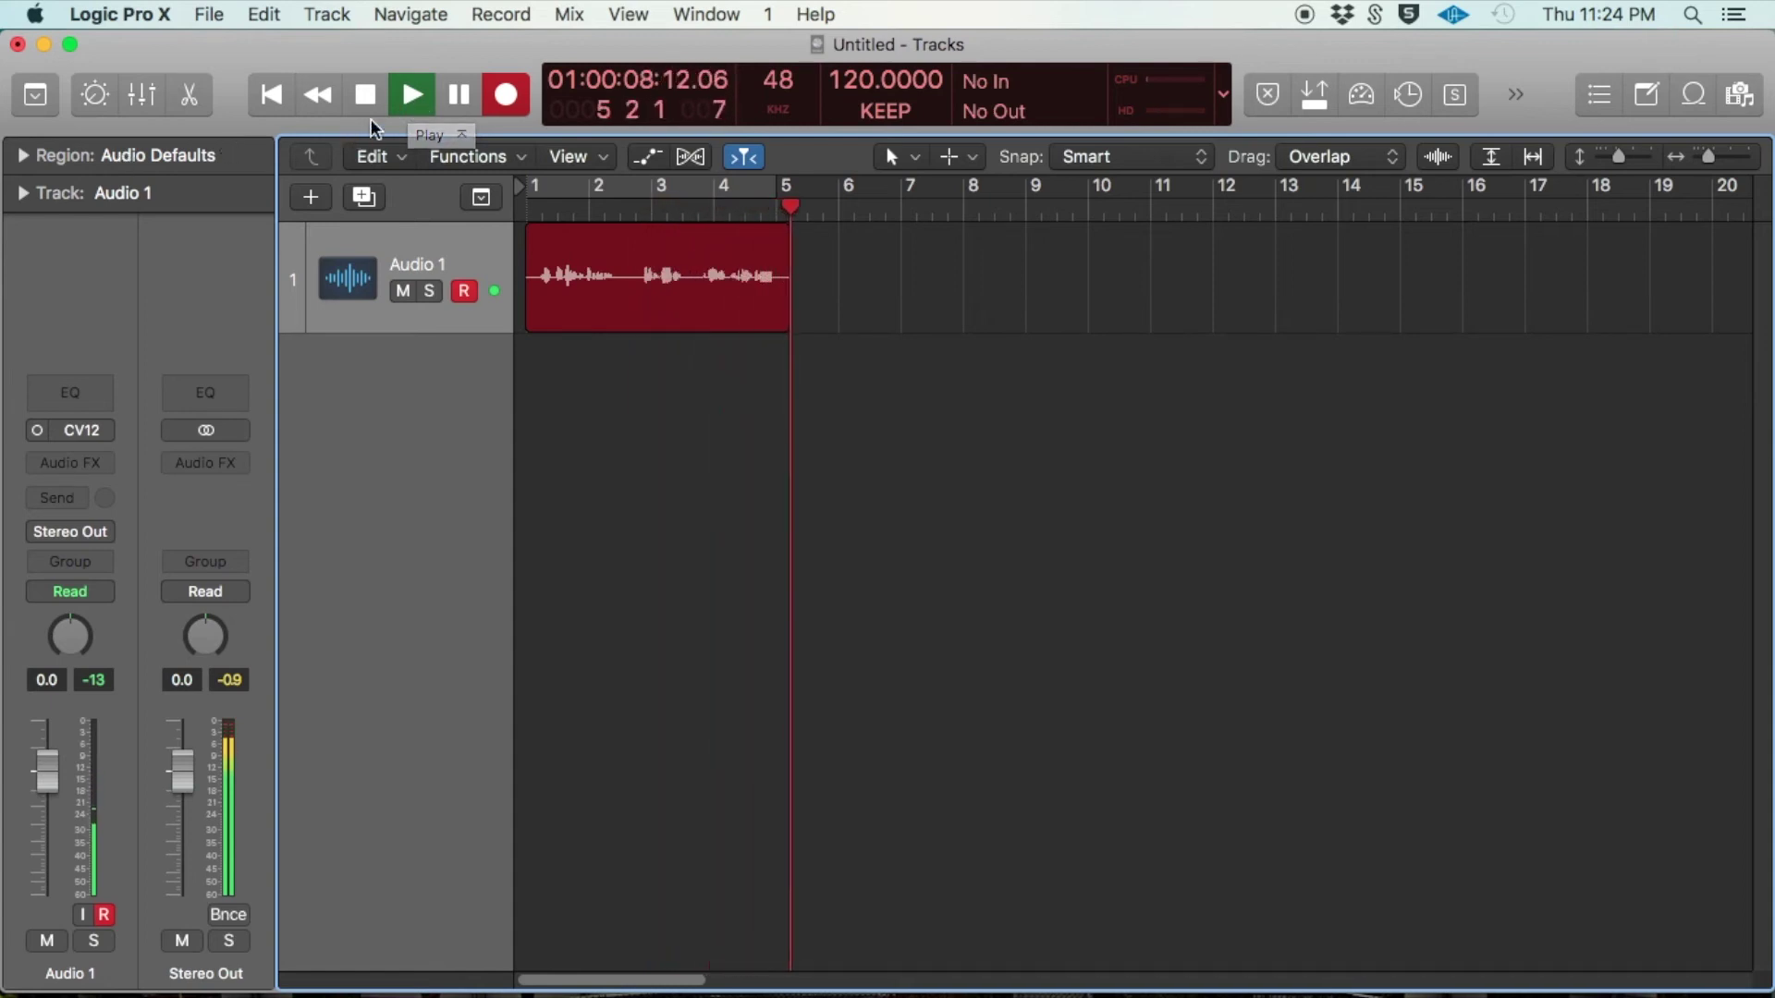
# - Stop recording, return to bar 1, and play back region Untitled_1#01
pyautogui.click(379, 96)
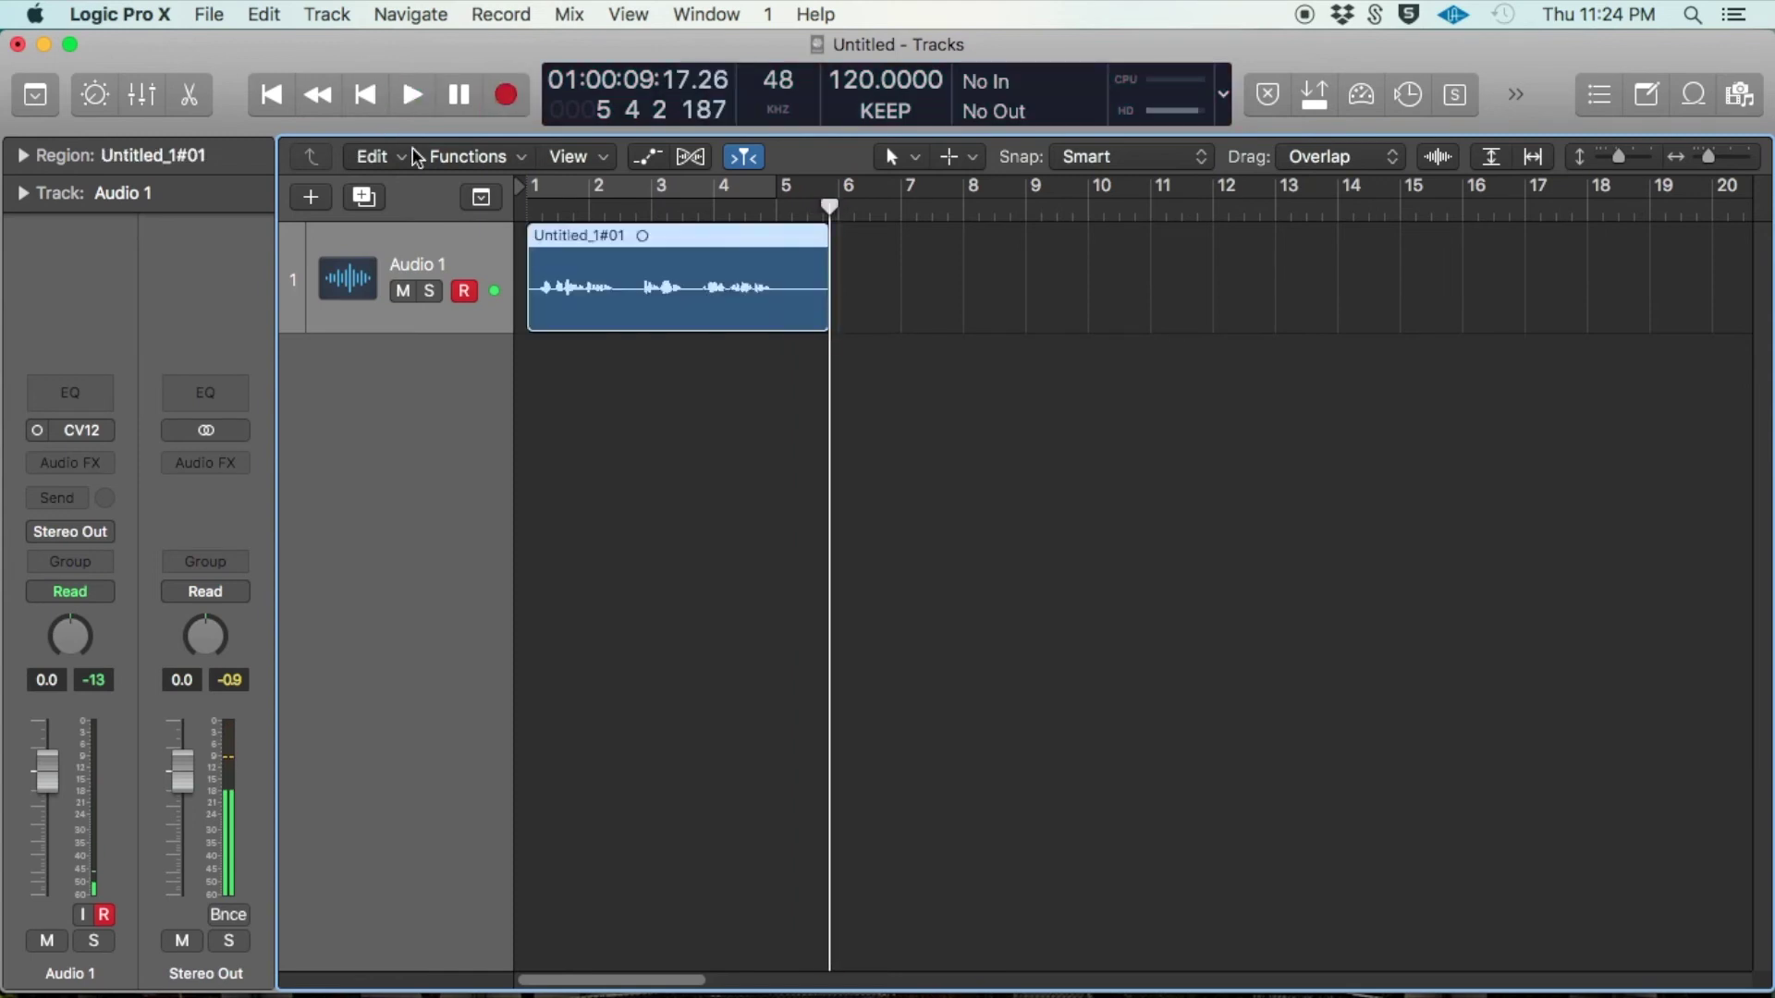
pyautogui.click(277, 96)
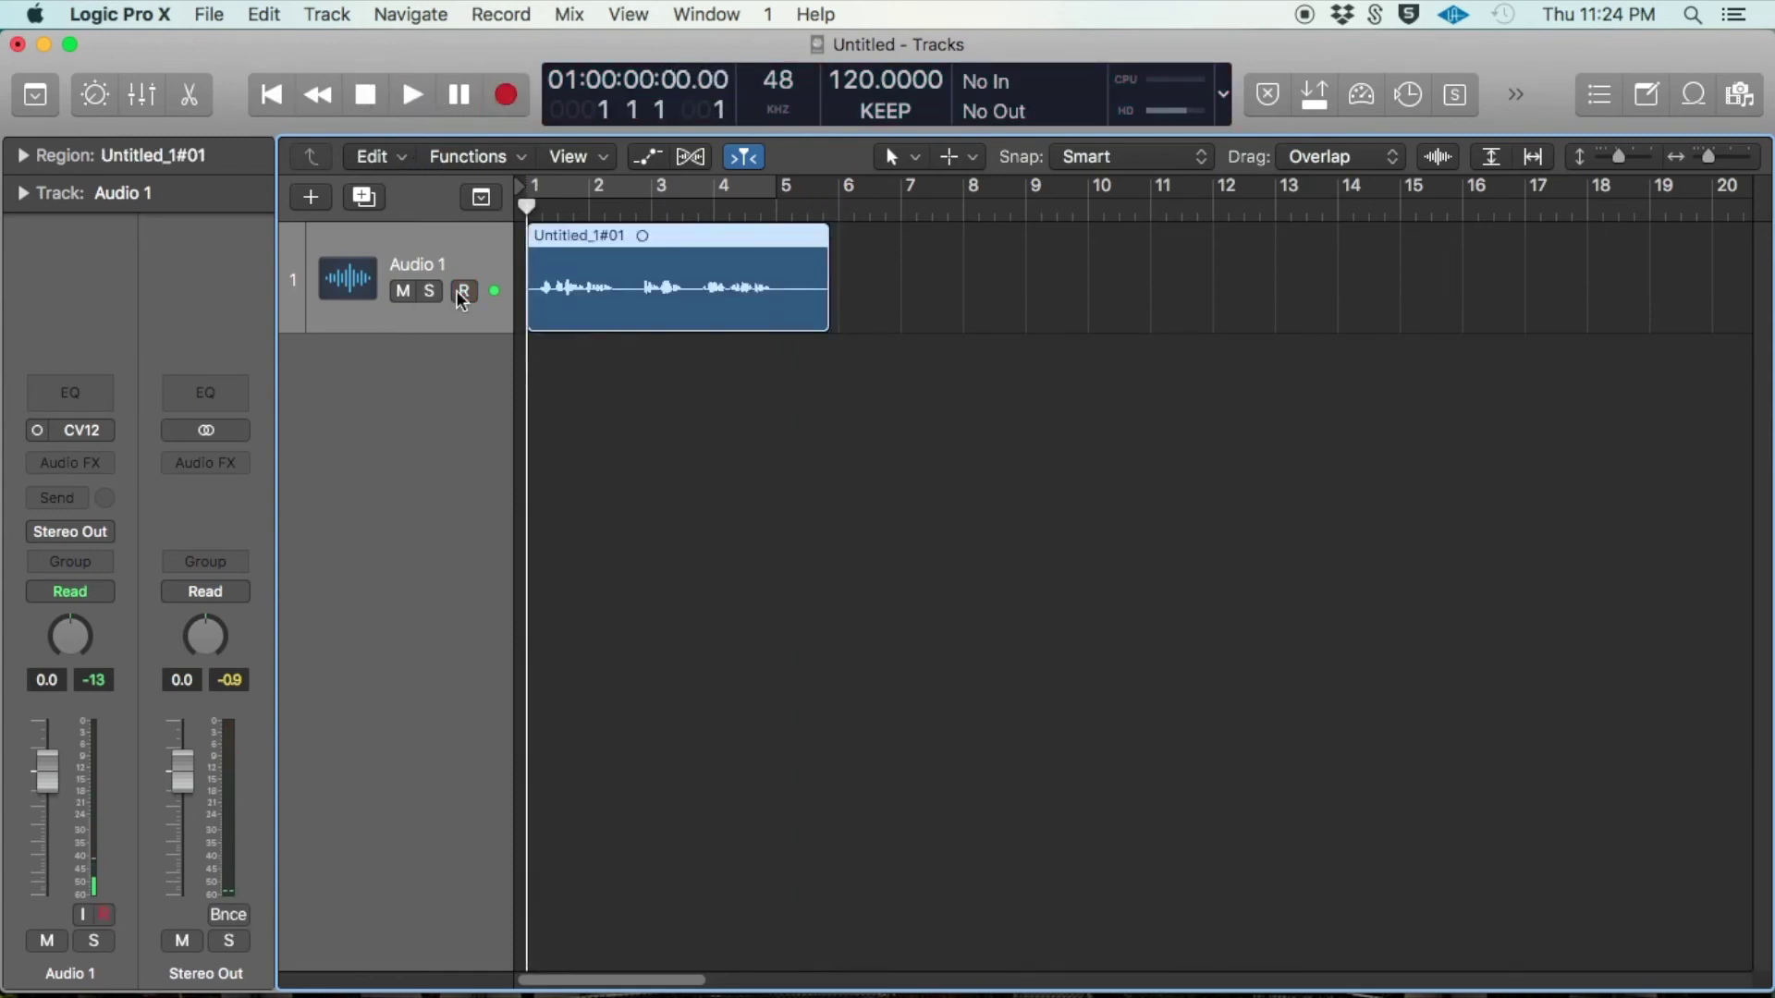
pyautogui.click(413, 97)
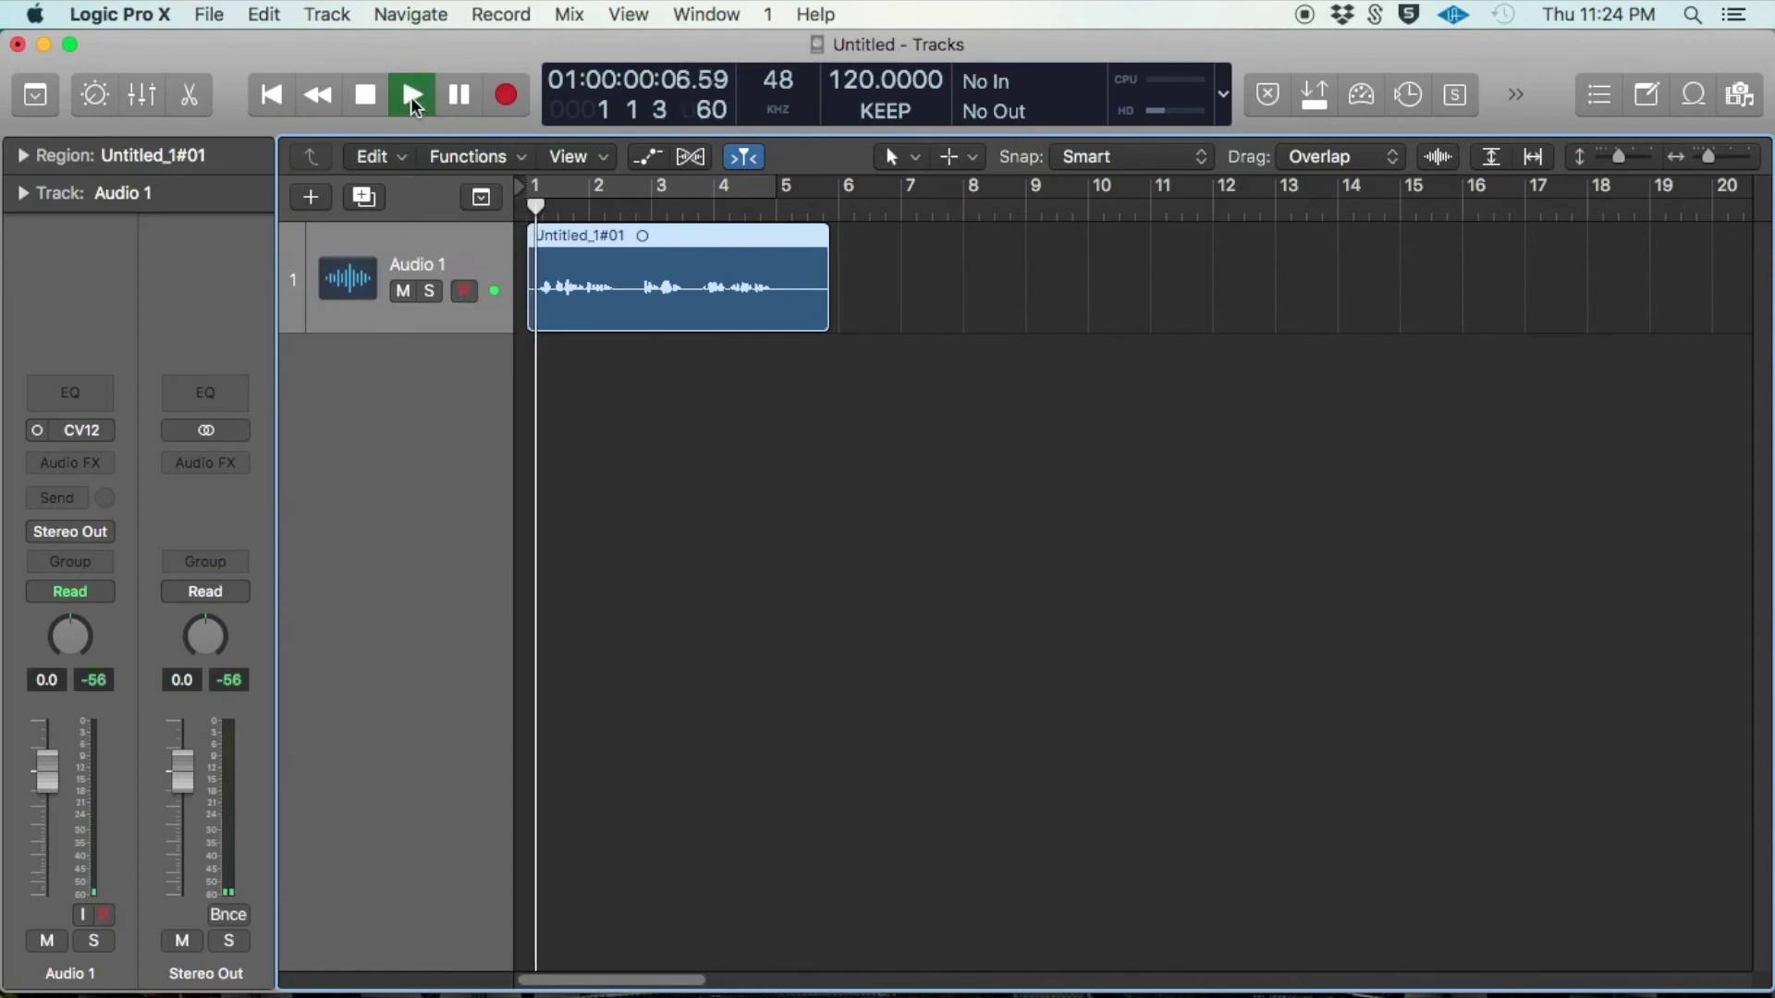